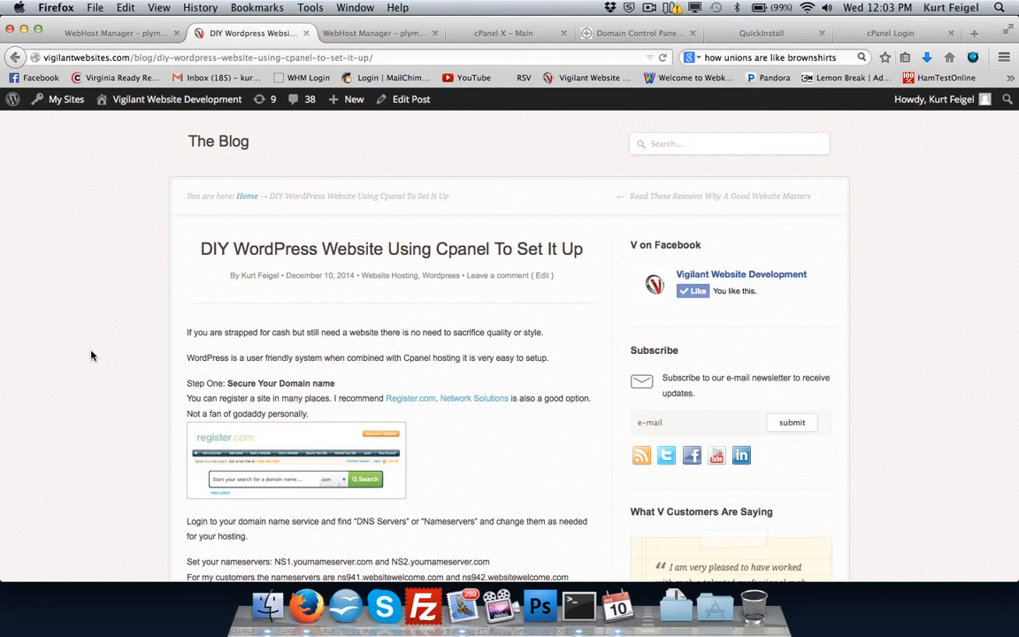
# Skim the DIY WordPress website article for its steps on domain, hosting login, email and WordPress setup.
pyautogui.scroll(-5, 283, 396)
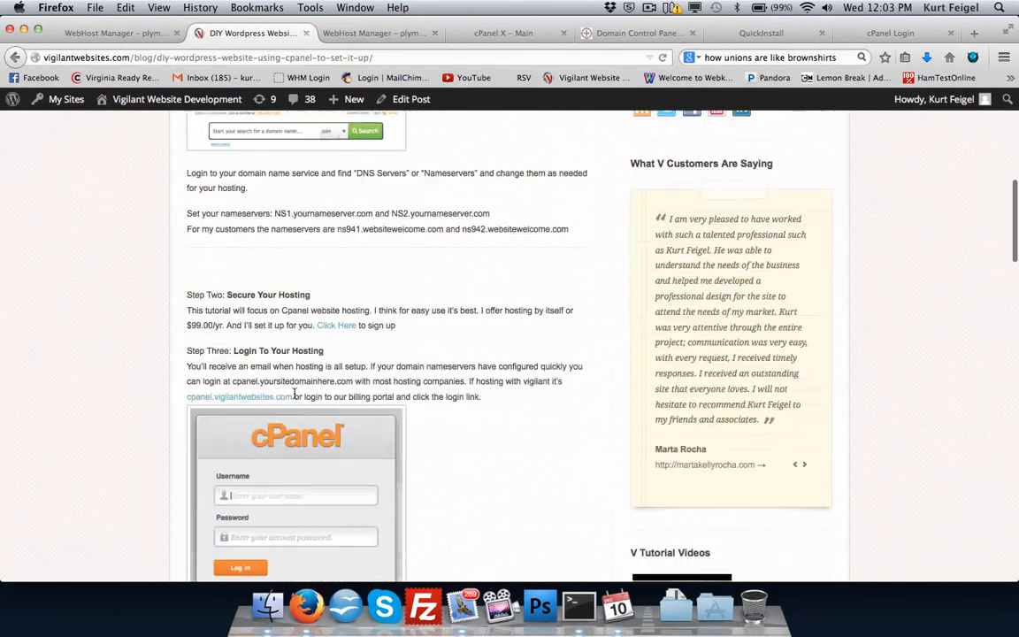
pyautogui.scroll(-12, 295, 395)
pyautogui.scroll(9, 295, 398)
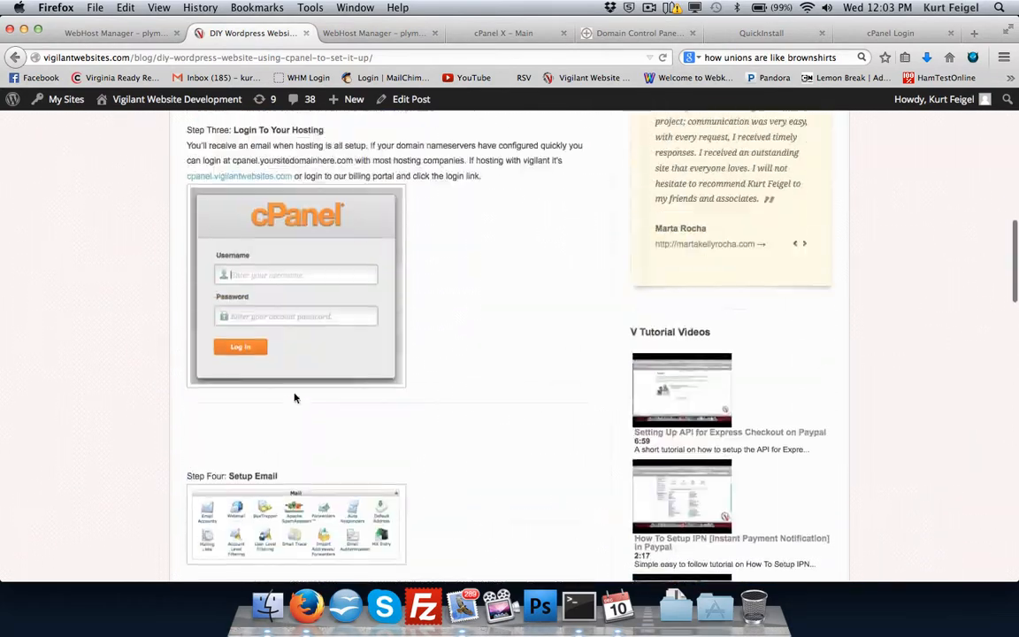
pyautogui.scroll(11, 295, 398)
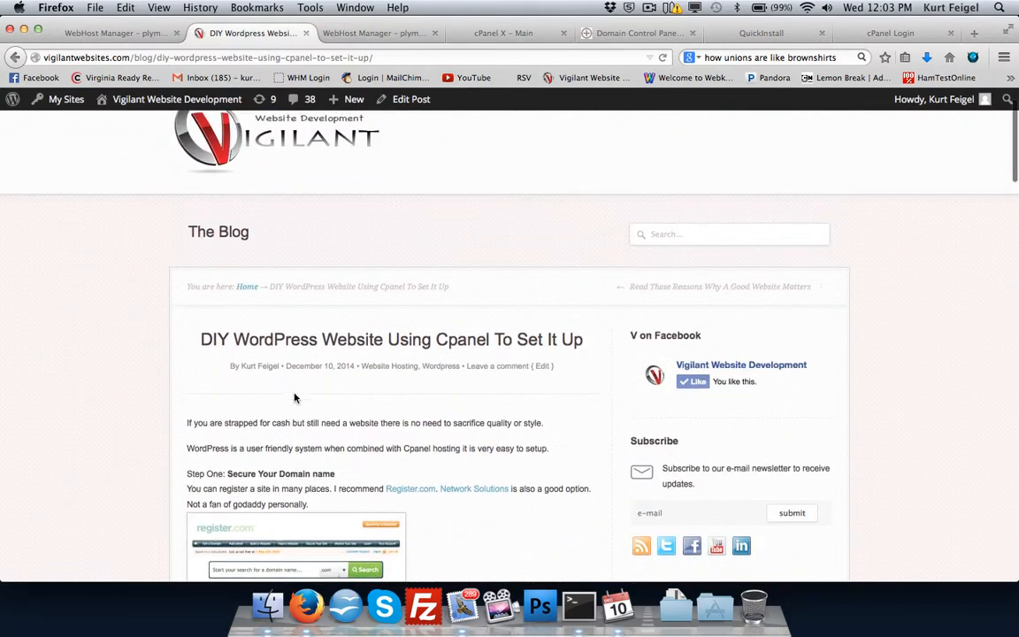
pyautogui.scroll(-1, 295, 398)
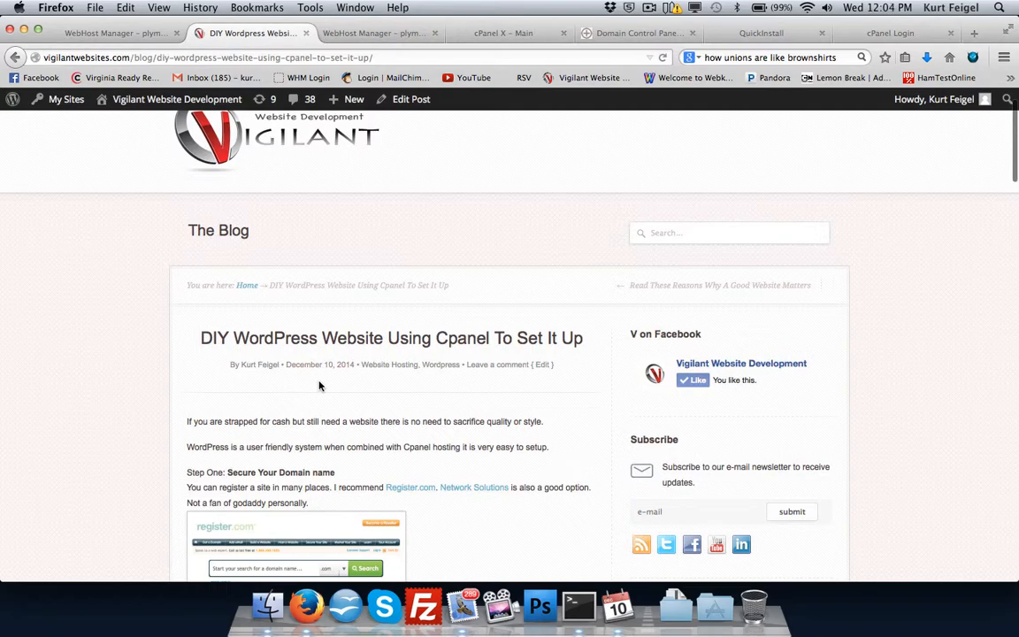
pyautogui.scroll(-15, 324, 352)
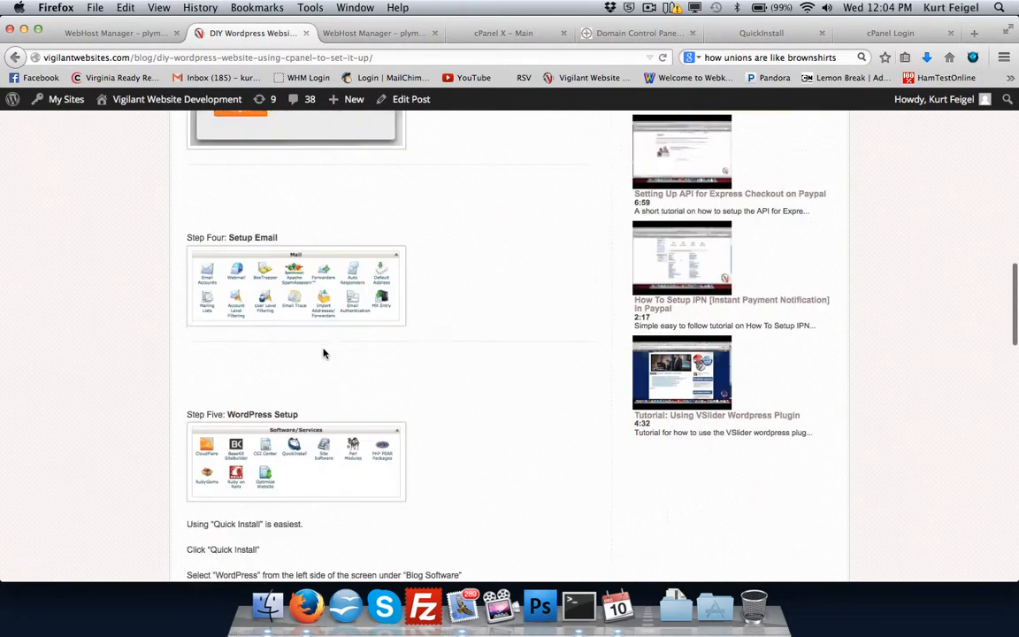
pyautogui.scroll(15, 324, 353)
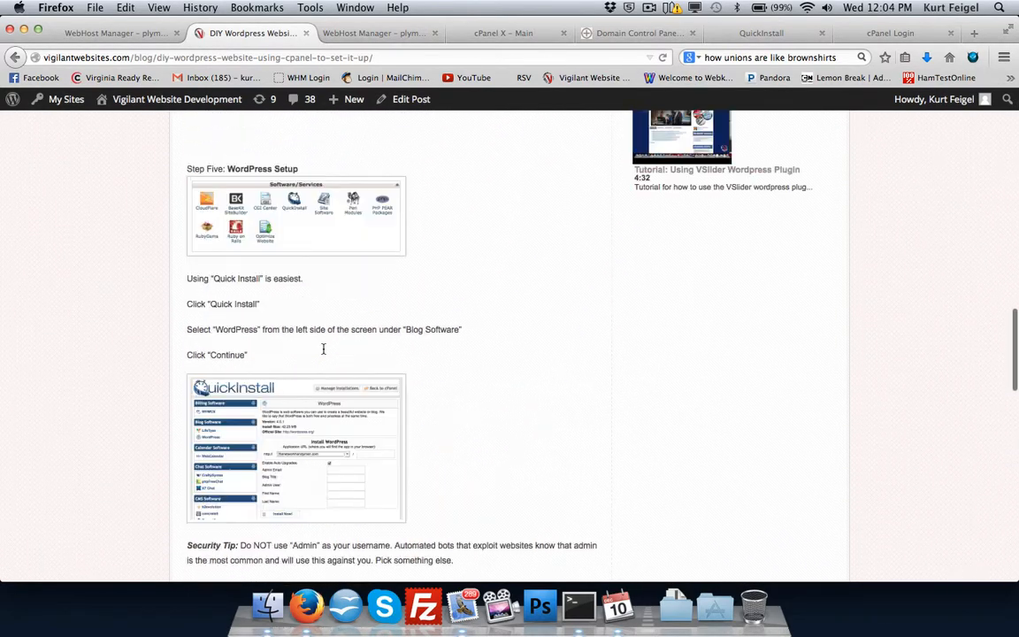
pyautogui.scroll(1, 323, 353)
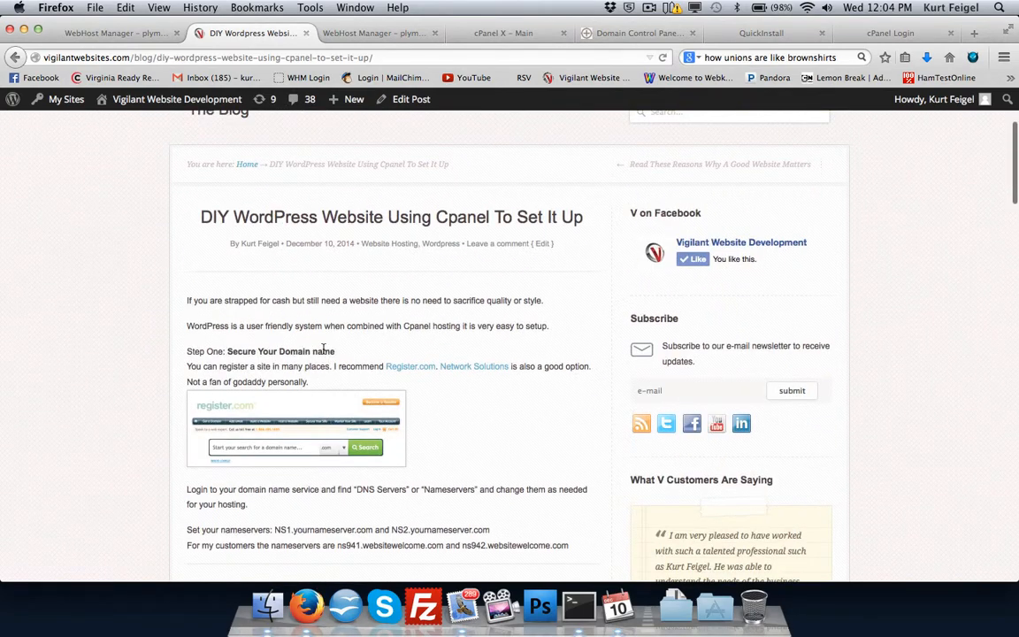
# Switch the DNS source of thenetworkhandyman.com to Custom DNS in the register.com Domain Manager.
pyautogui.click(614, 37)
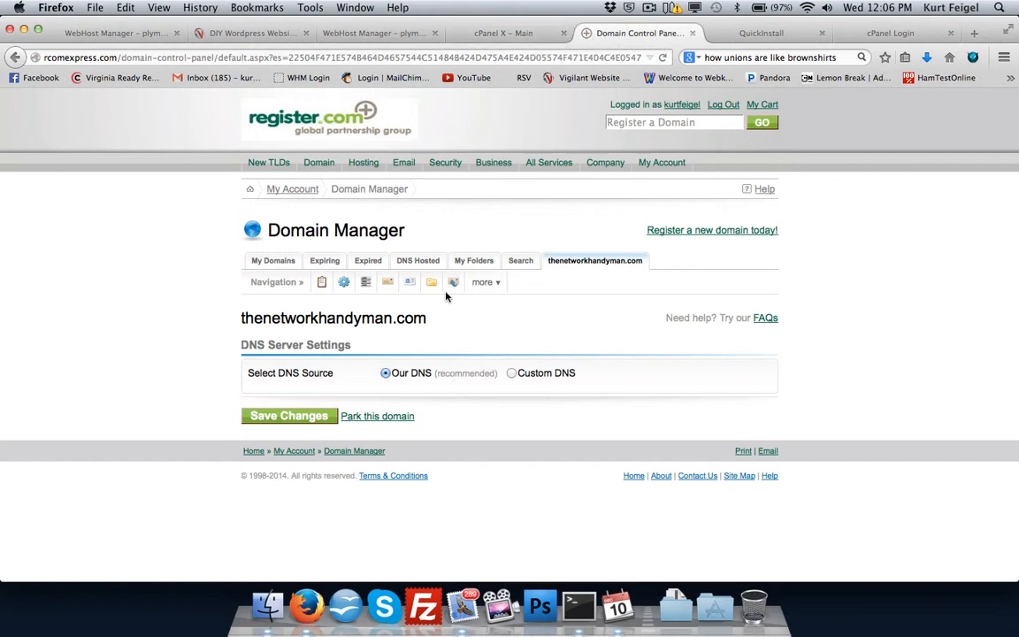
pyautogui.moveTo(495, 282)
pyautogui.click(512, 374)
pyautogui.click(512, 374)
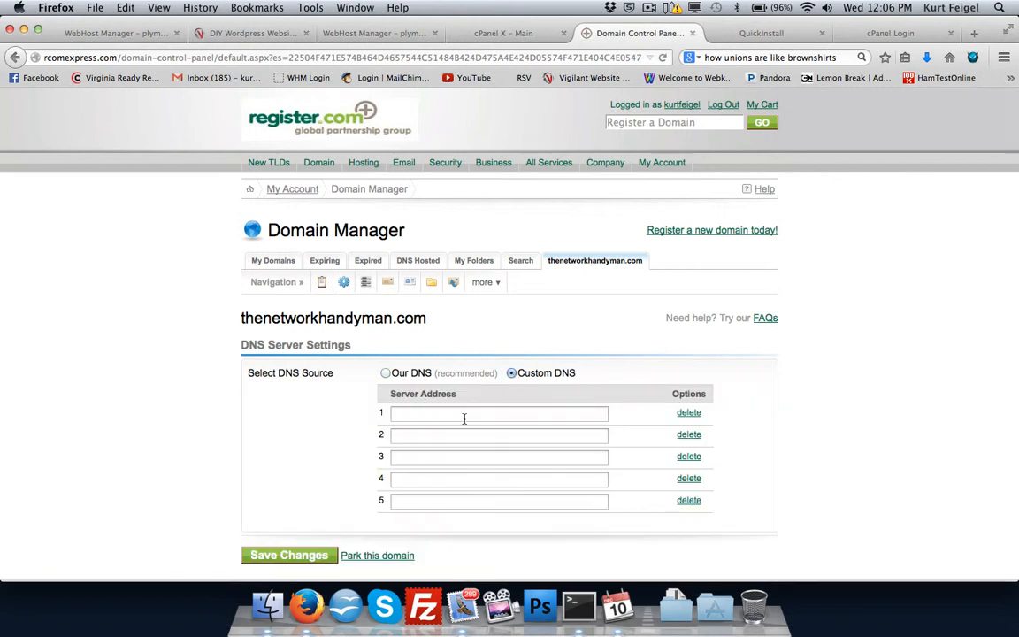
# Enter ns941.websitewelcome.com as the first custom DNS server address.
pyautogui.click(464, 416)
pyautogui.write('nes')
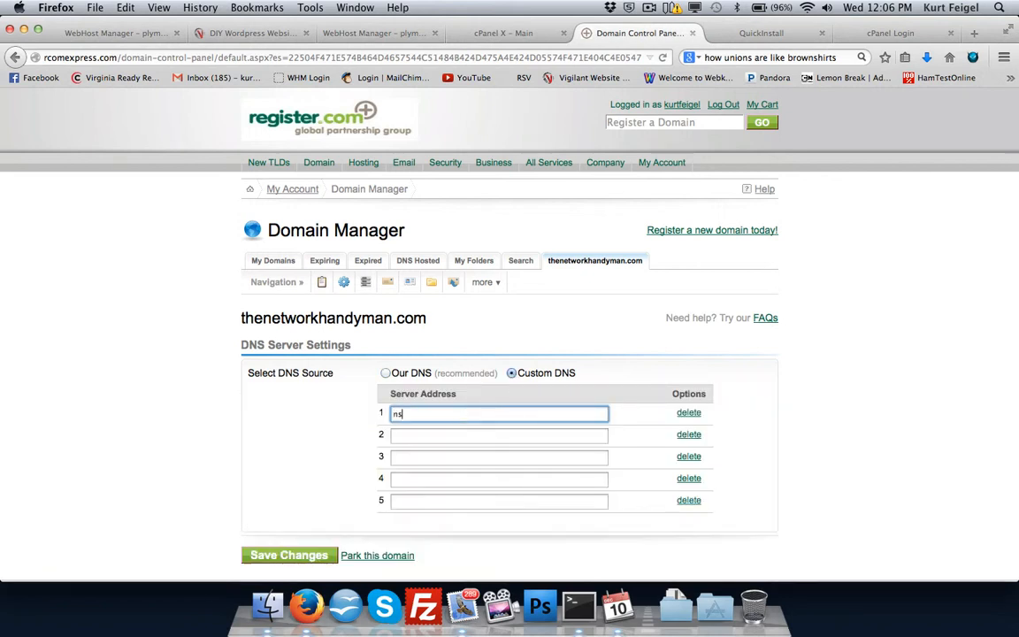
pyautogui.press('BackSpace')
pyautogui.press('BackSpace')
pyautogui.write('s941.websitewelcome.com')
# Enter ns942.websitewelcome.com as the second DNS server address and save the nameserver changes.
pyautogui.press('Tab')
pyautogui.write('n')
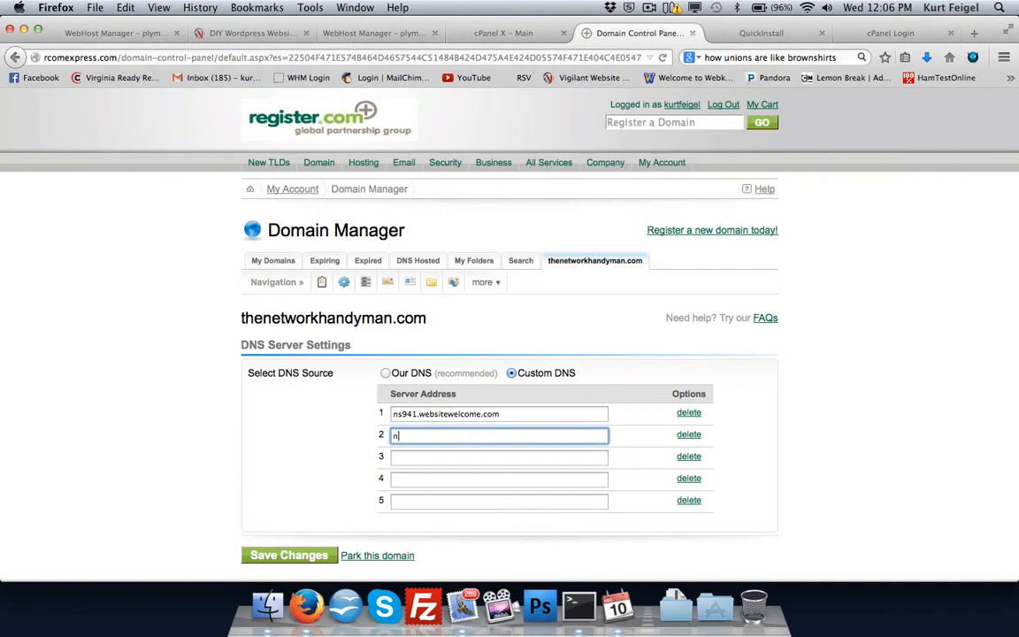
pyautogui.write('s942.websitewelcome.com')
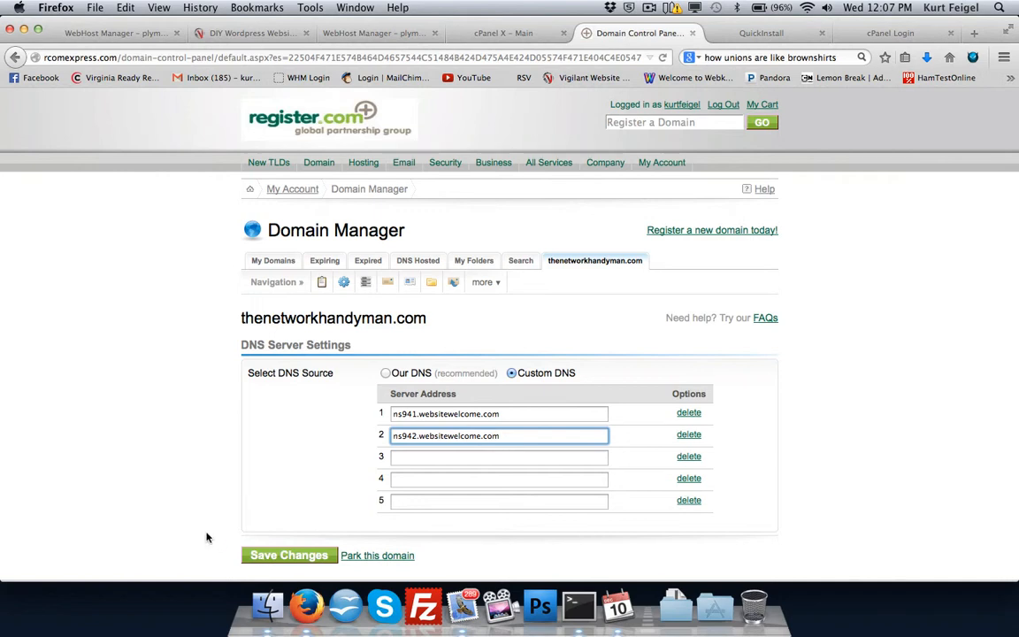
pyautogui.click(267, 557)
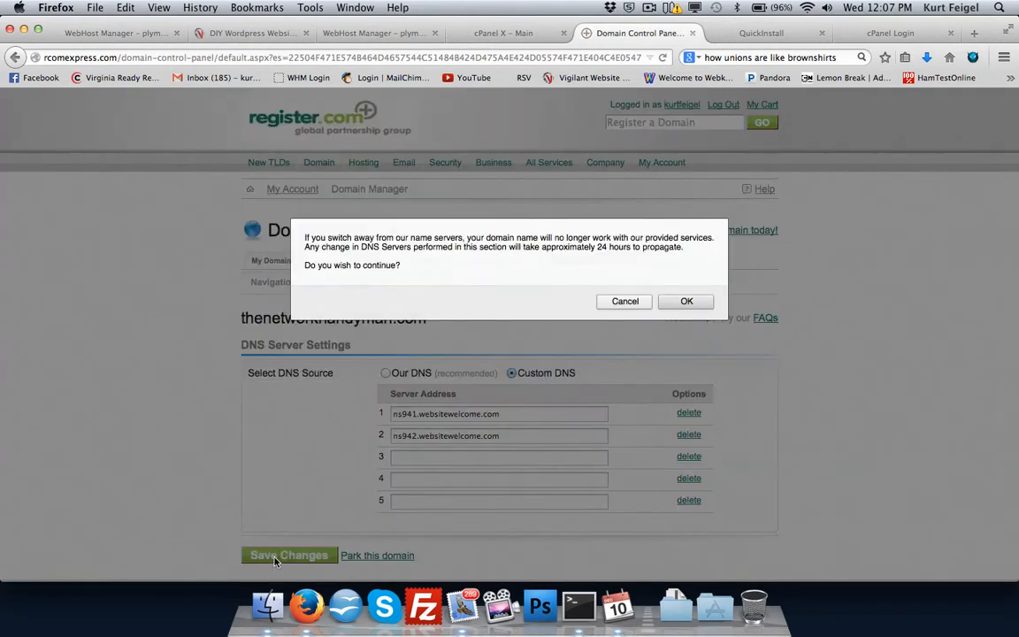
pyautogui.click(686, 302)
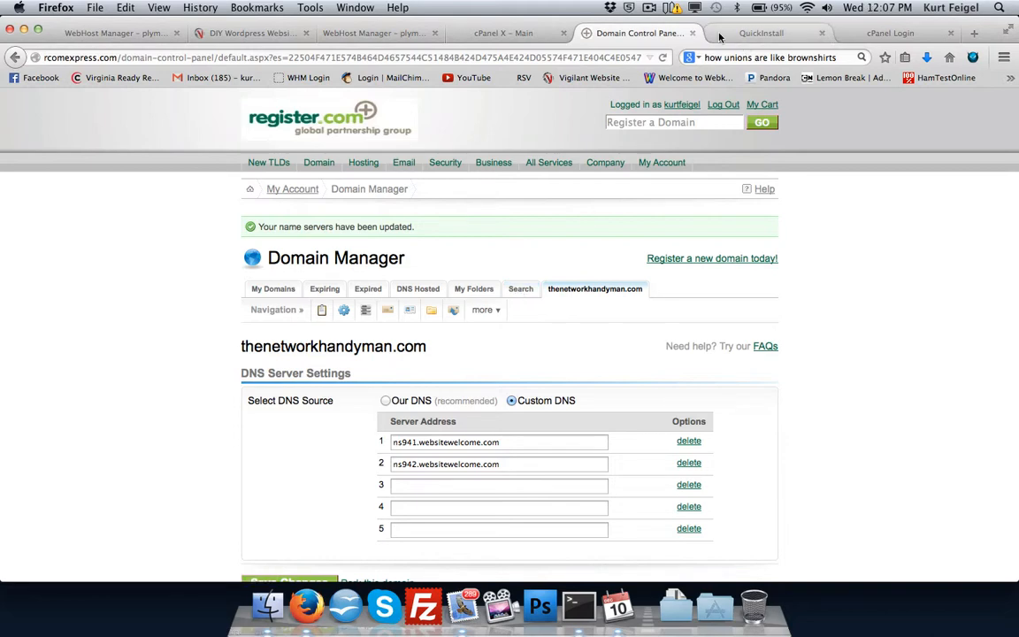
# Return to the blog article and examine the steps on securing and logging in to the hosting.
pyautogui.click(260, 33)
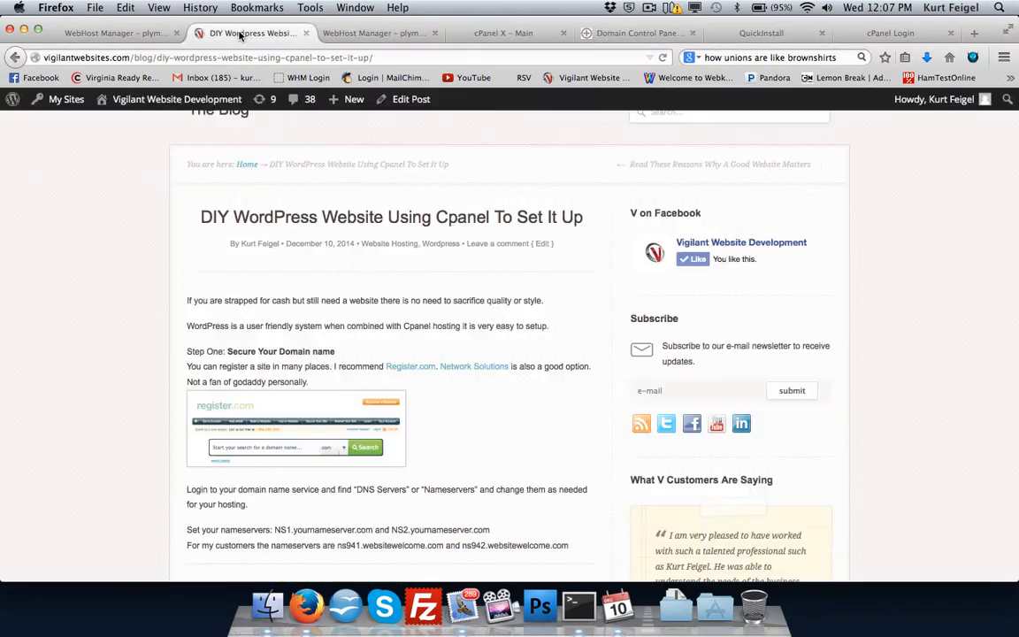
pyautogui.scroll(-5, 276, 341)
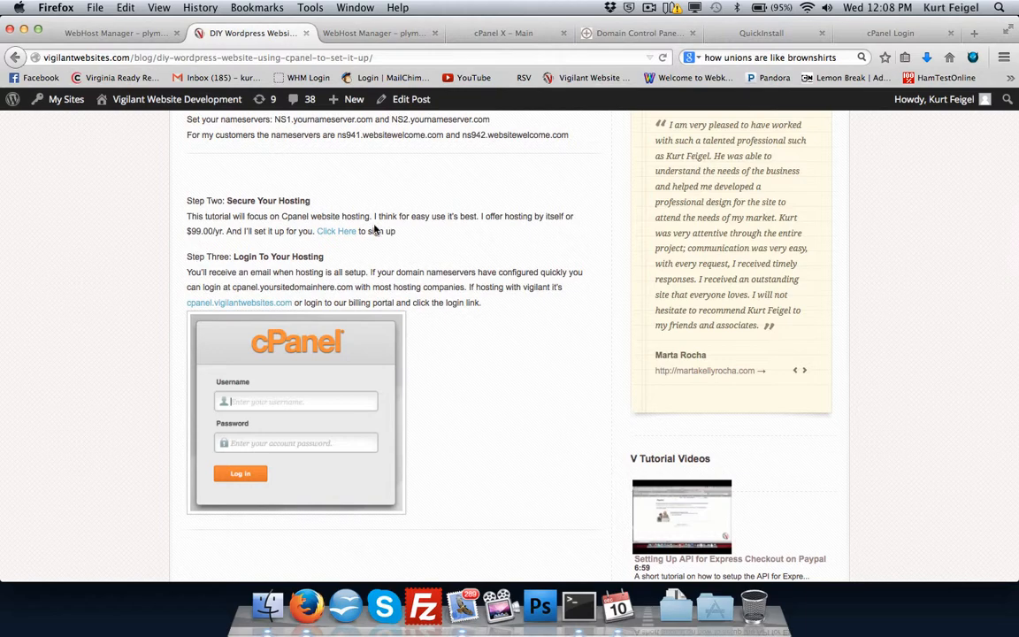
pyautogui.scroll(10, 409, 230)
pyautogui.moveTo(687, 166)
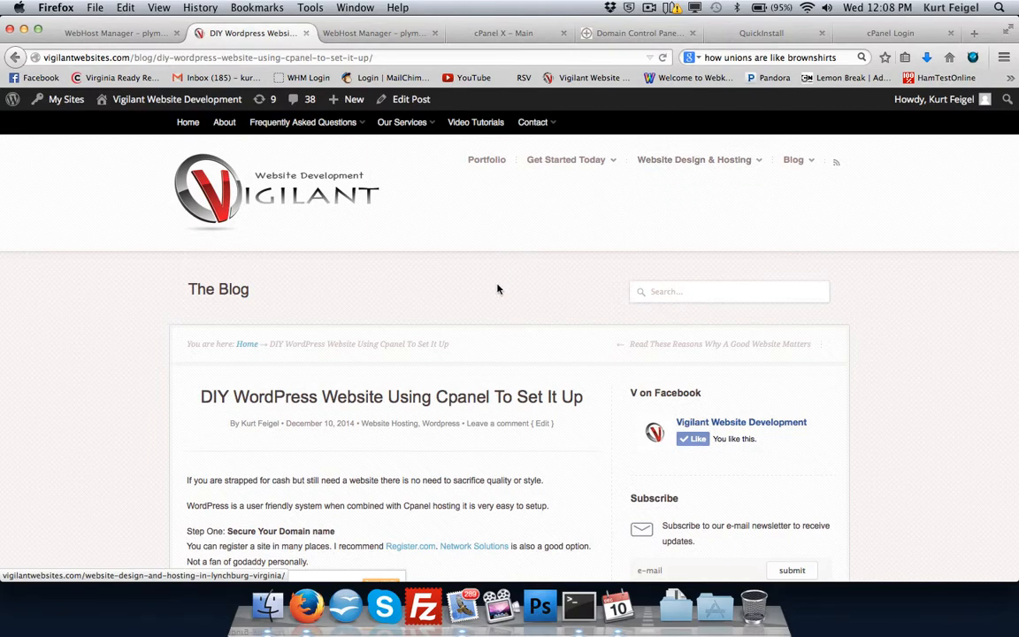
pyautogui.scroll(-5, 497, 288)
pyautogui.scroll(-3, 497, 288)
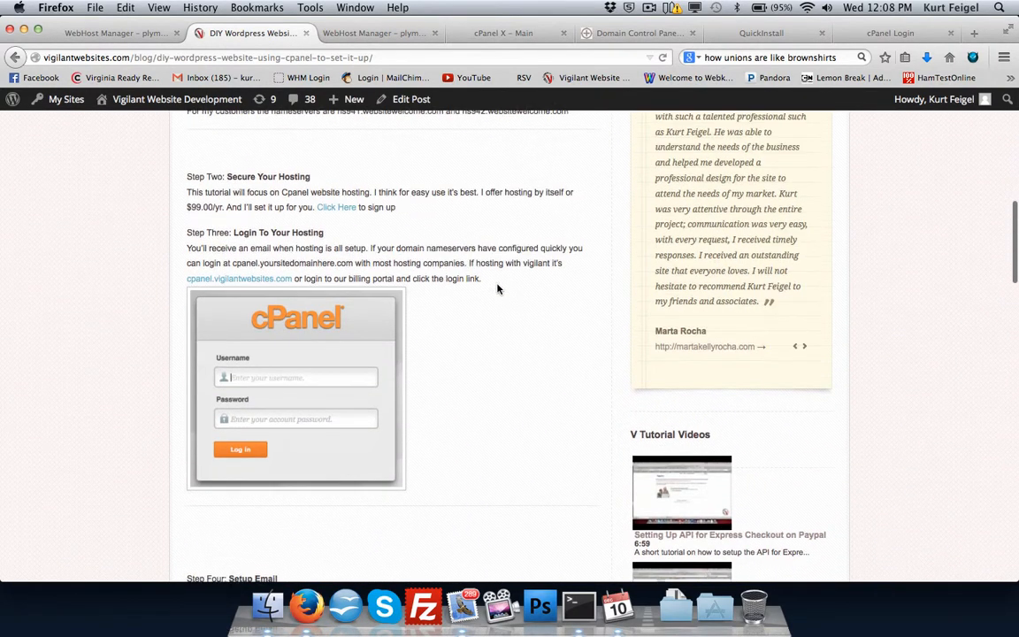
pyautogui.scroll(-1, 497, 288)
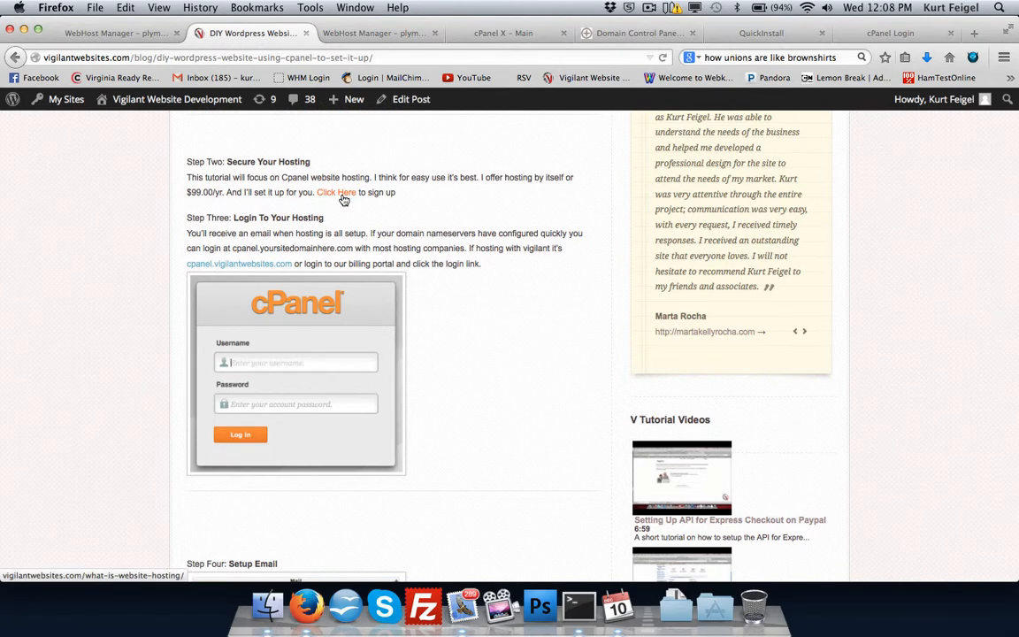
pyautogui.scroll(-3, 454, 273)
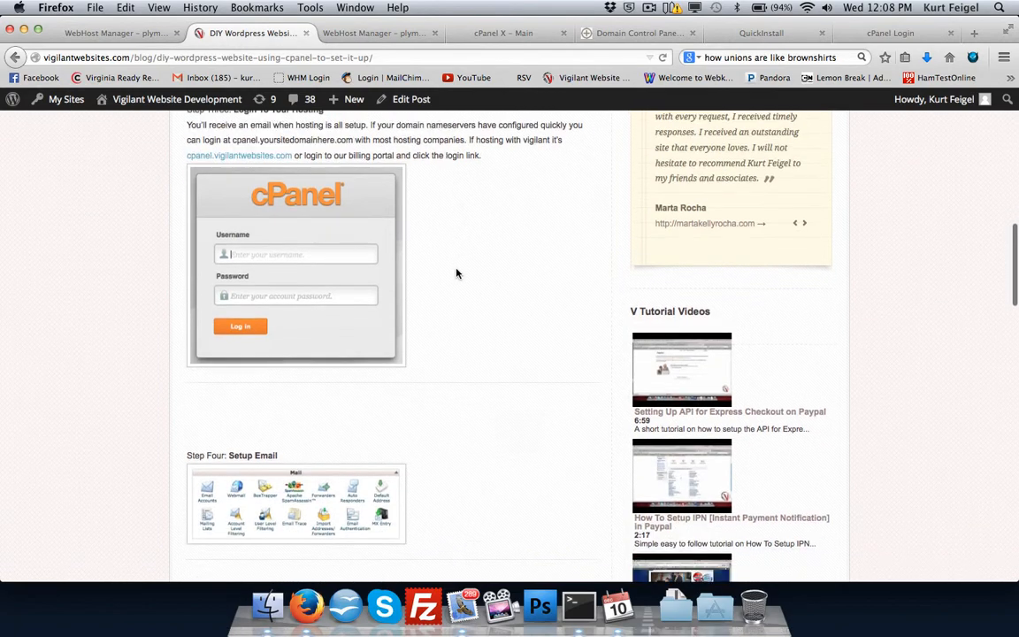
pyautogui.scroll(1, 457, 274)
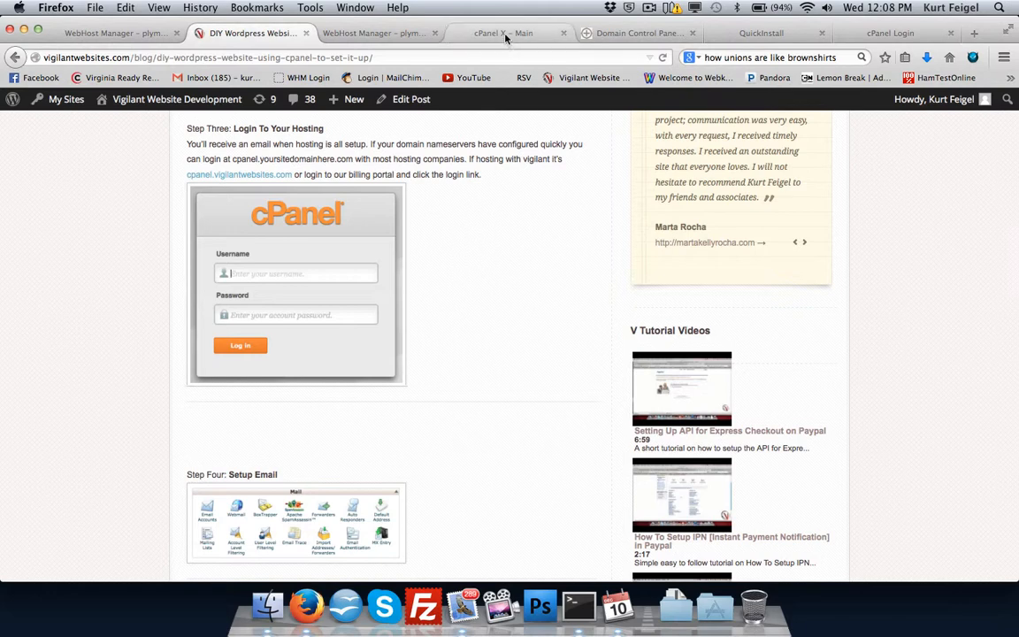
# Look at the cPanel login page and check the domain's saved nameserver settings.
pyautogui.click(862, 36)
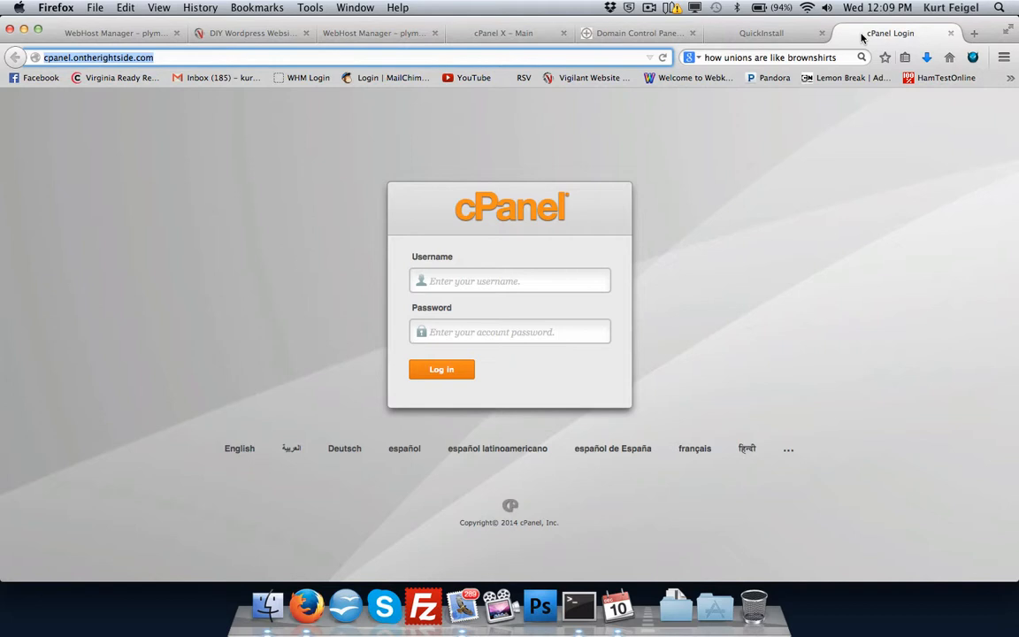
pyautogui.click(647, 34)
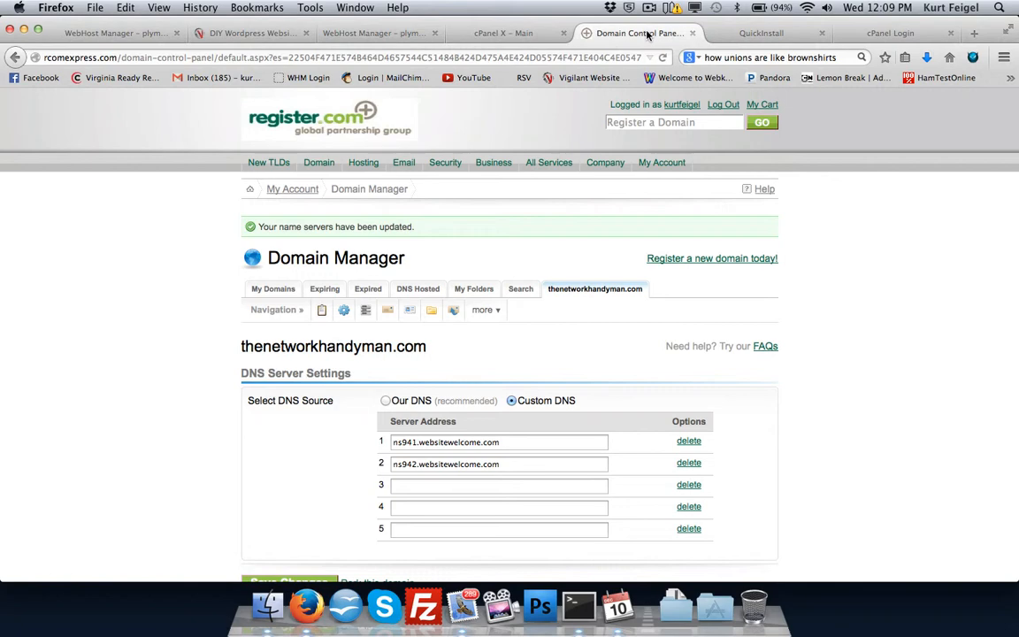
pyautogui.click(891, 34)
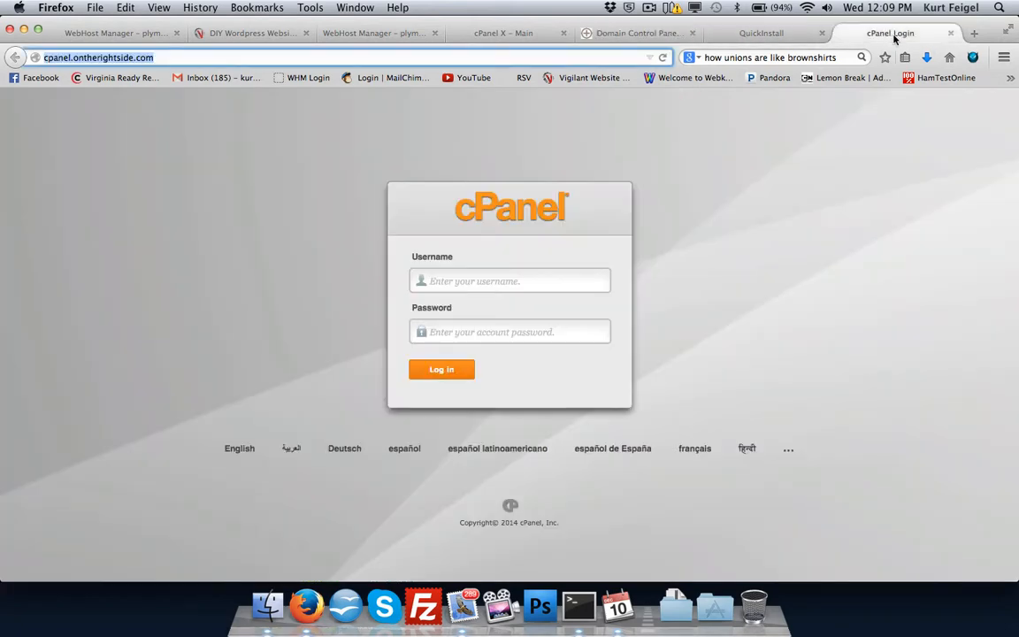
# Close the cPanel Login, QuickInstall and Domain Control Panel pages, leaving the cPanel main page in view.
pyautogui.click(951, 33)
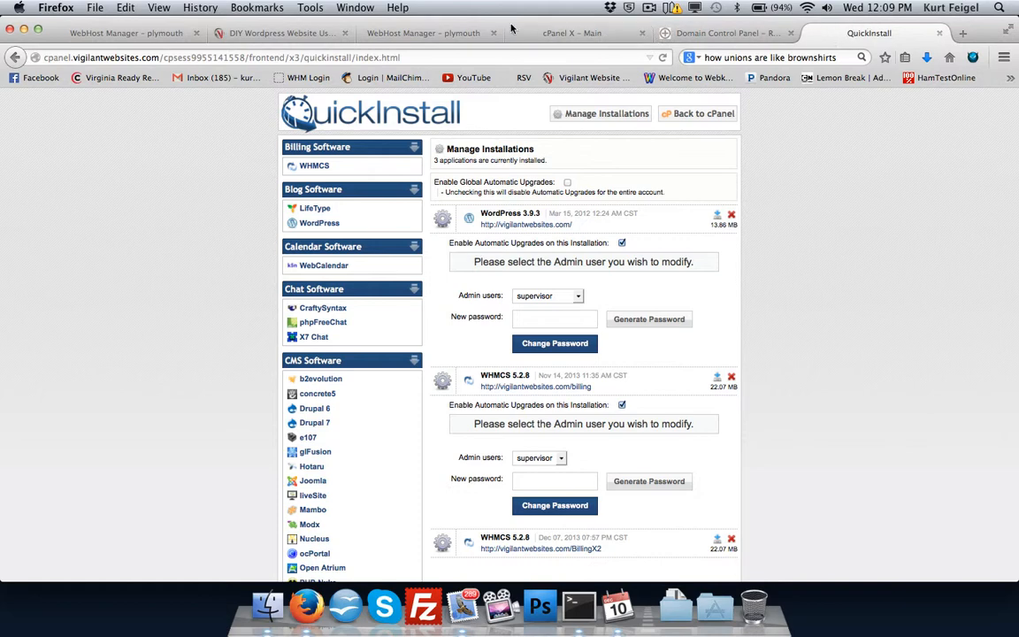
pyautogui.click(554, 34)
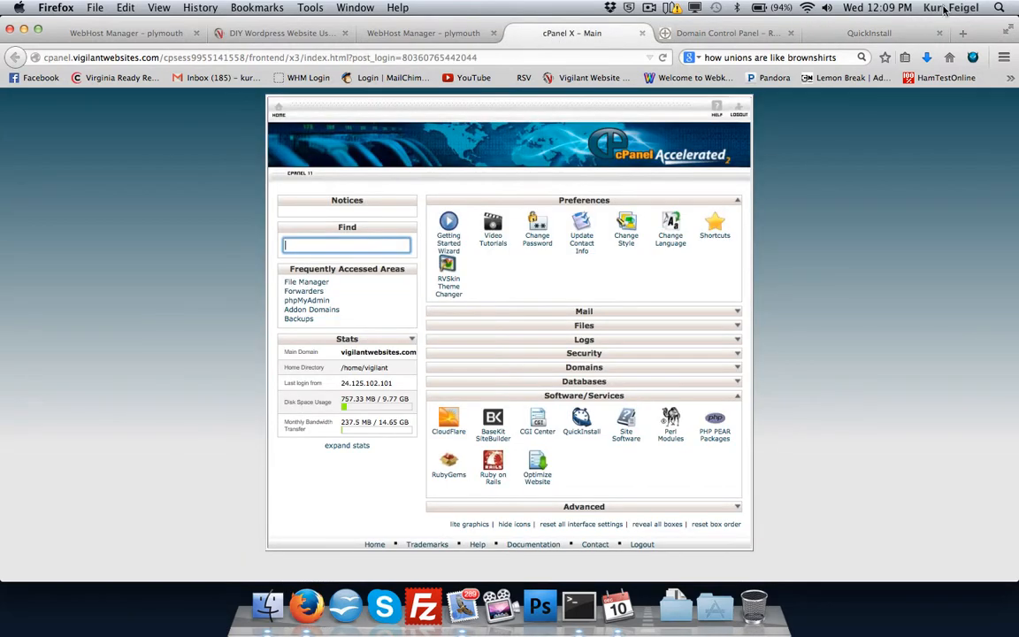
pyautogui.click(940, 34)
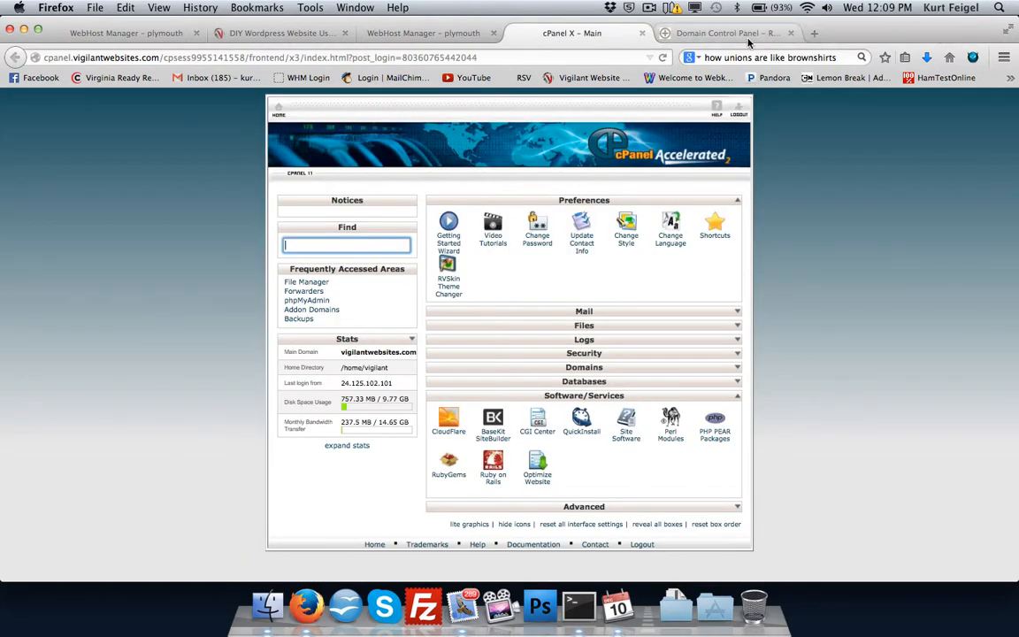
pyautogui.click(703, 34)
pyautogui.click(790, 34)
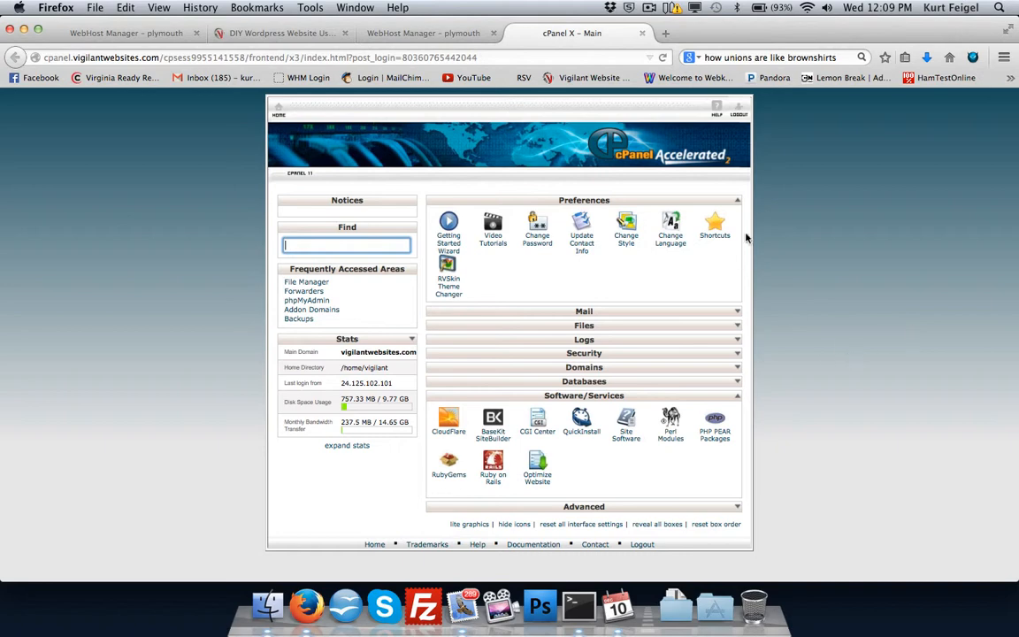
# Collapse the Preferences section in cPanel and briefly expand the Mail section to view its email tools.
pyautogui.click(741, 205)
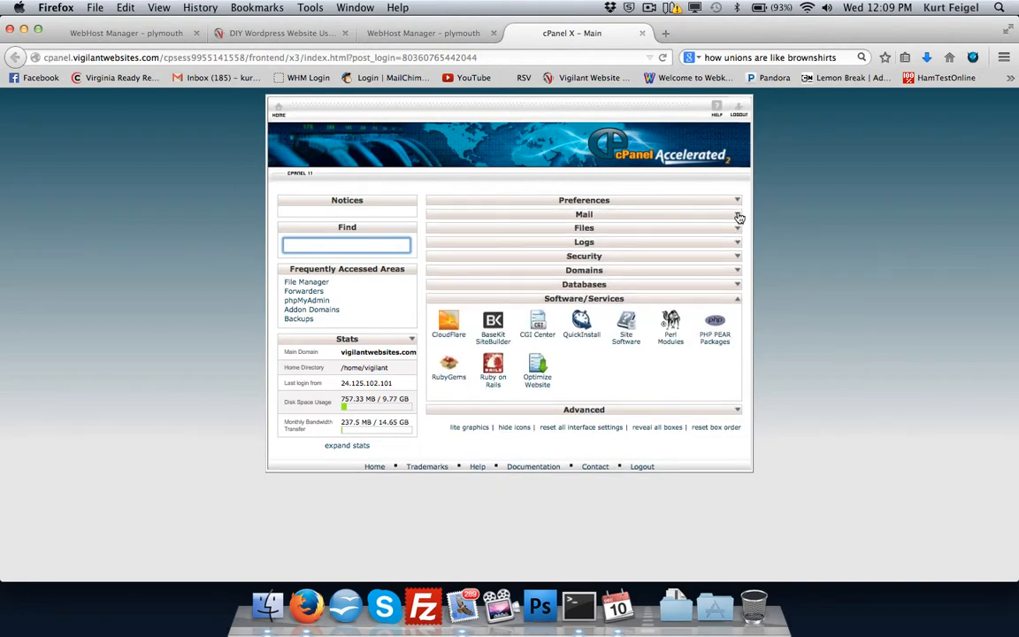
pyautogui.click(739, 219)
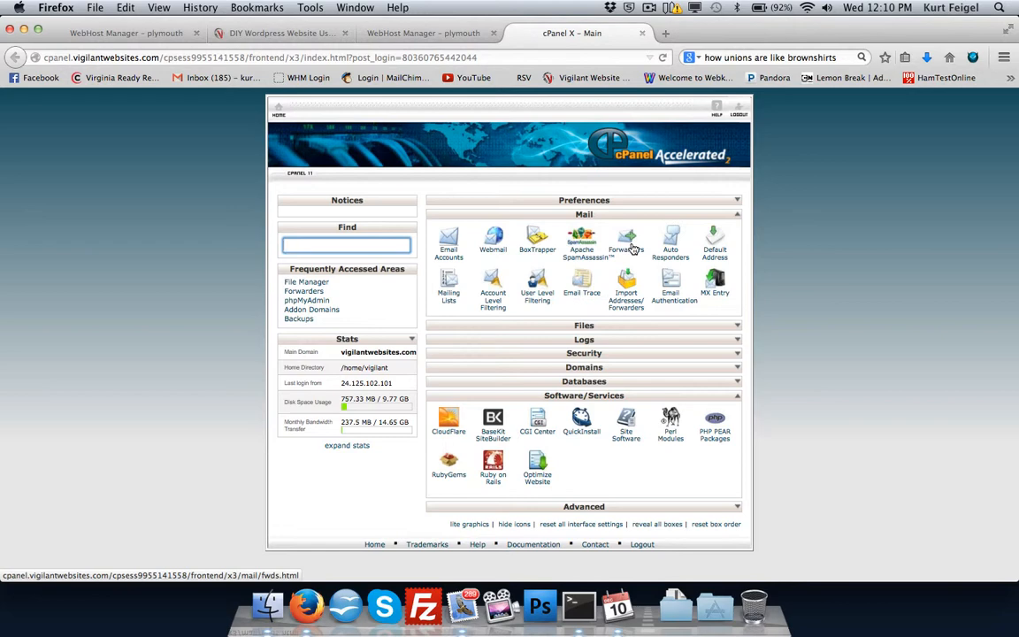
pyautogui.click(739, 216)
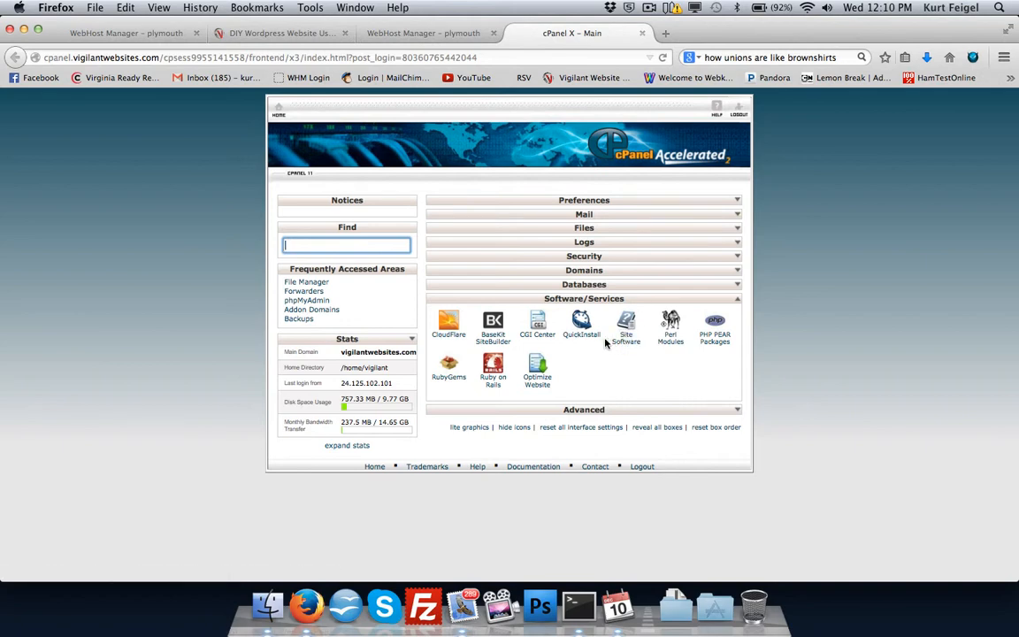
# Review the article's Step Five on WordPress setup and open QuickInstall from cPanel's Software/Services section.
pyautogui.click(283, 35)
pyautogui.scroll(-5, 358, 351)
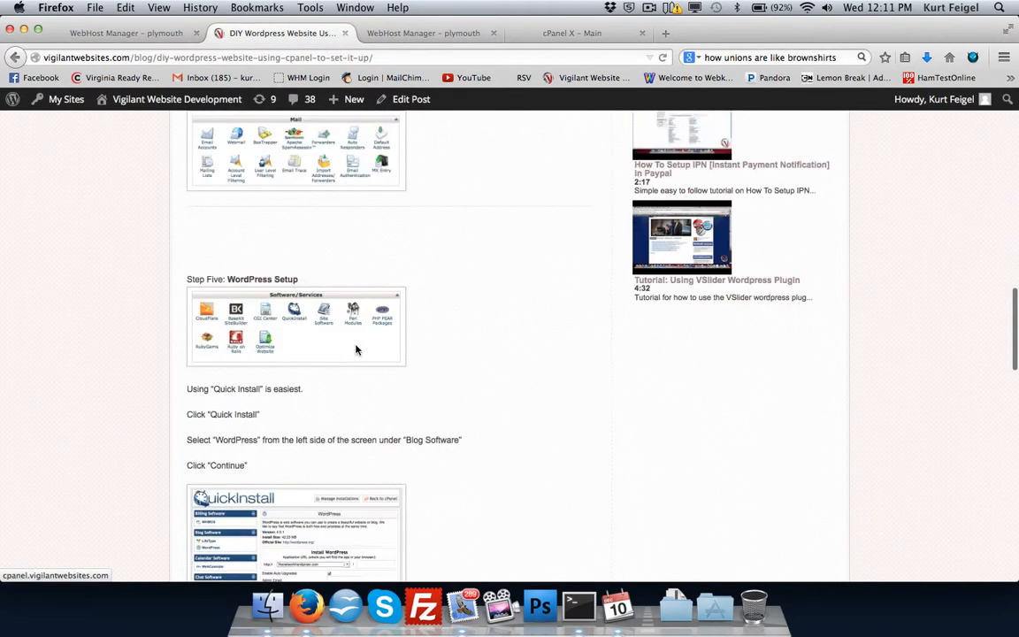
pyautogui.scroll(-3, 356, 350)
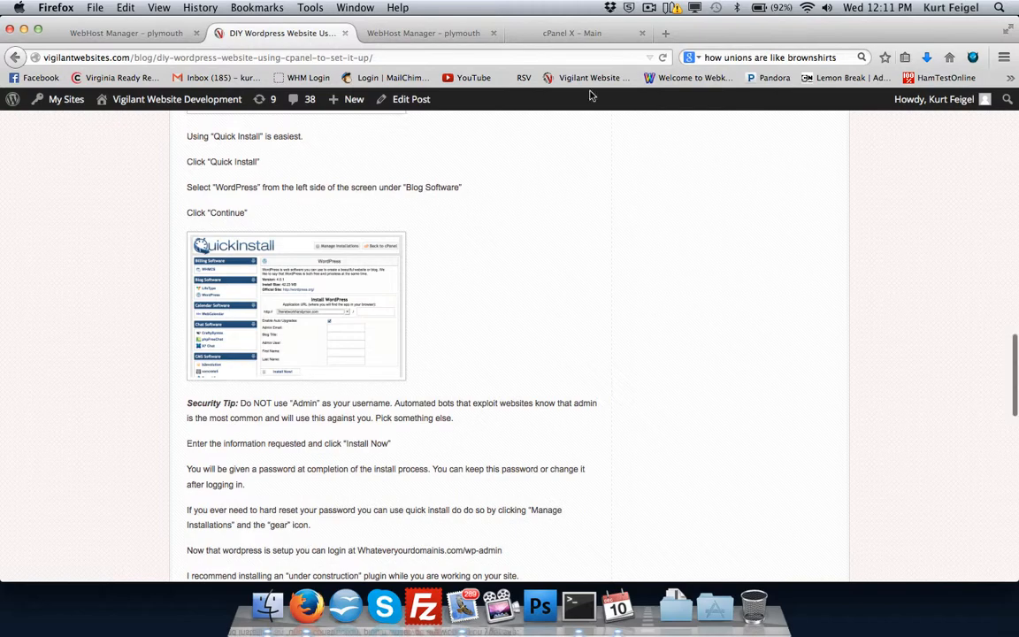
pyautogui.click(577, 39)
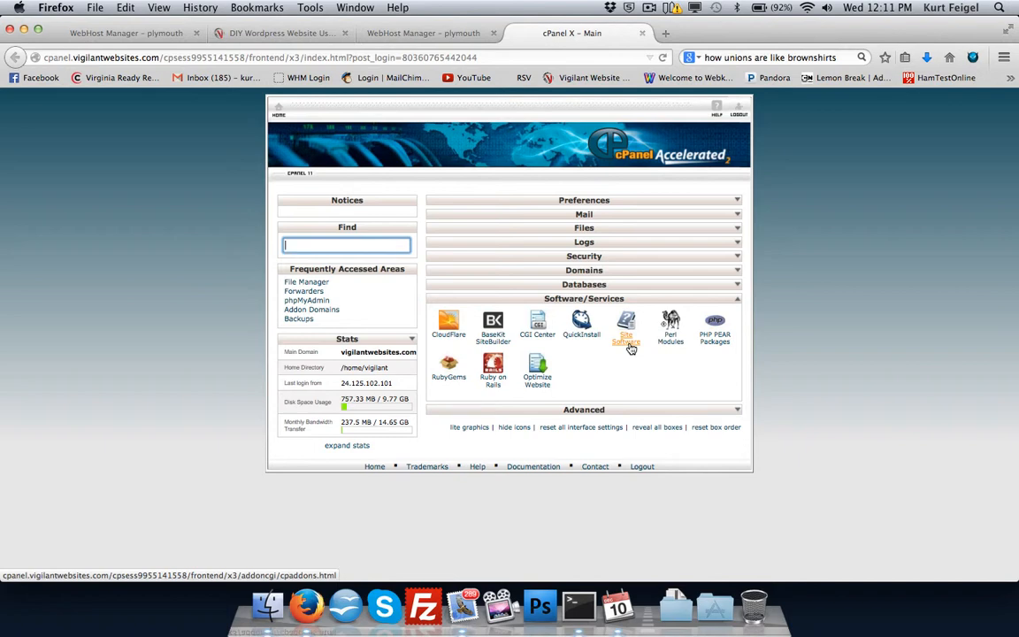
pyautogui.click(584, 329)
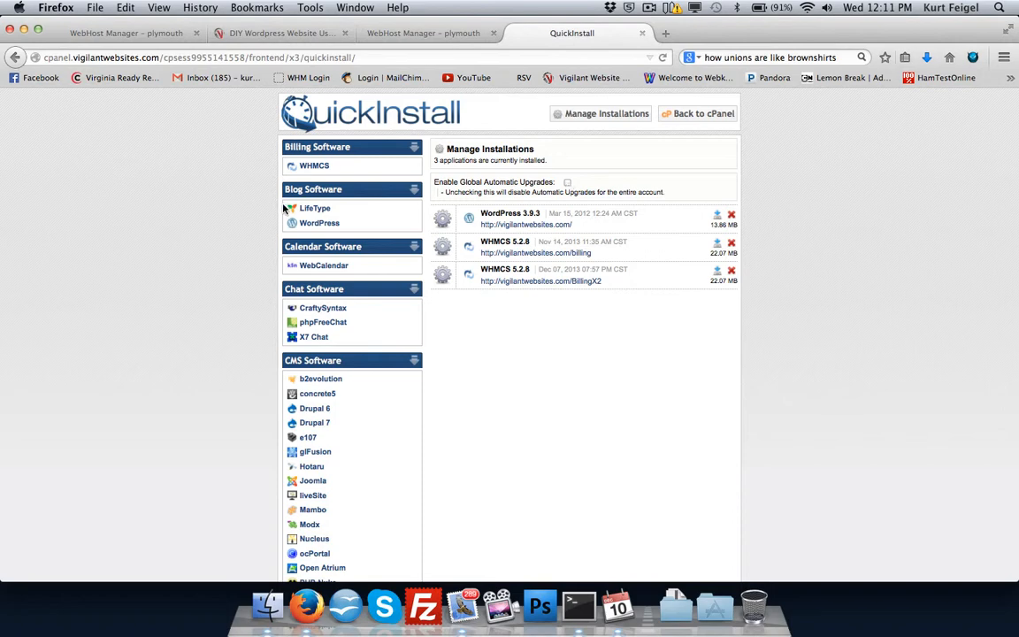
# Start a WordPress installation in QuickInstall and choose thenetworkhandyman.com as the application URL's domain.
pyautogui.click(323, 224)
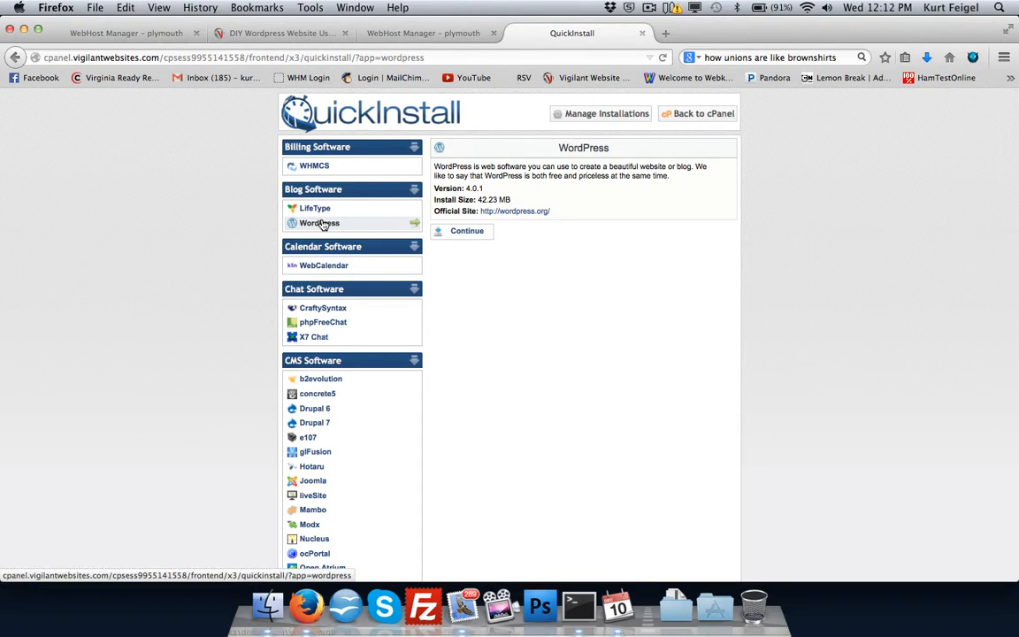
pyautogui.click(469, 233)
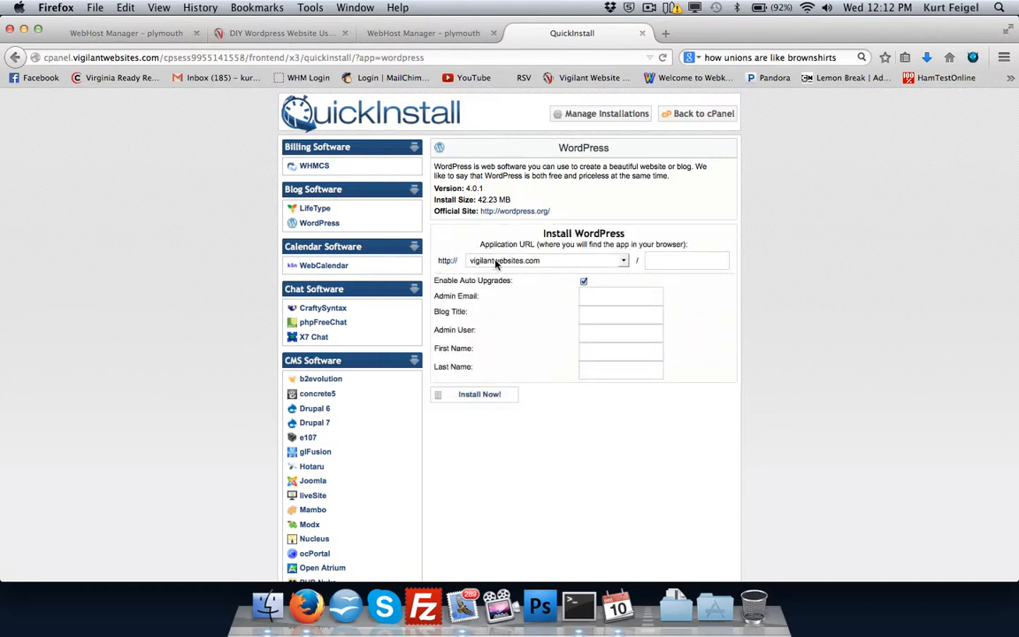
pyautogui.click(497, 262)
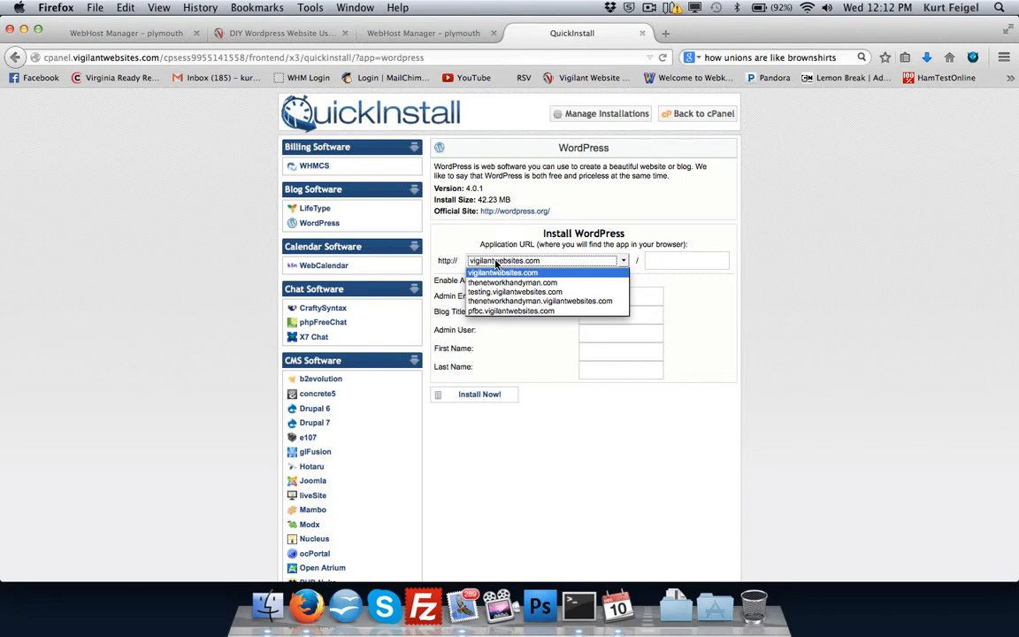
pyautogui.click(513, 282)
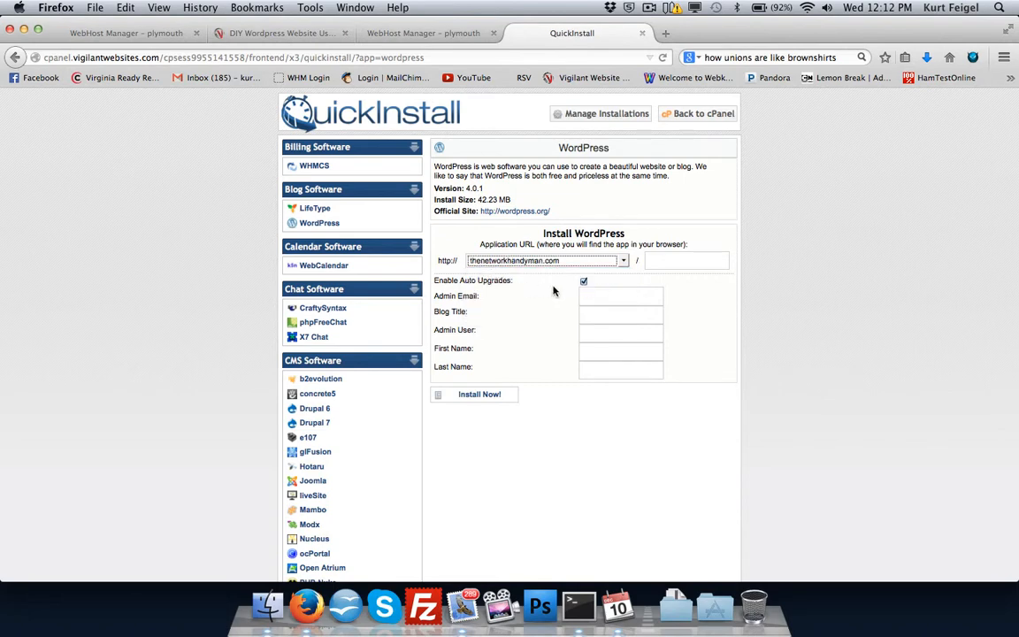
# Enter the site's admin email and set the blog title to The Network Handyman.
pyautogui.click(616, 292)
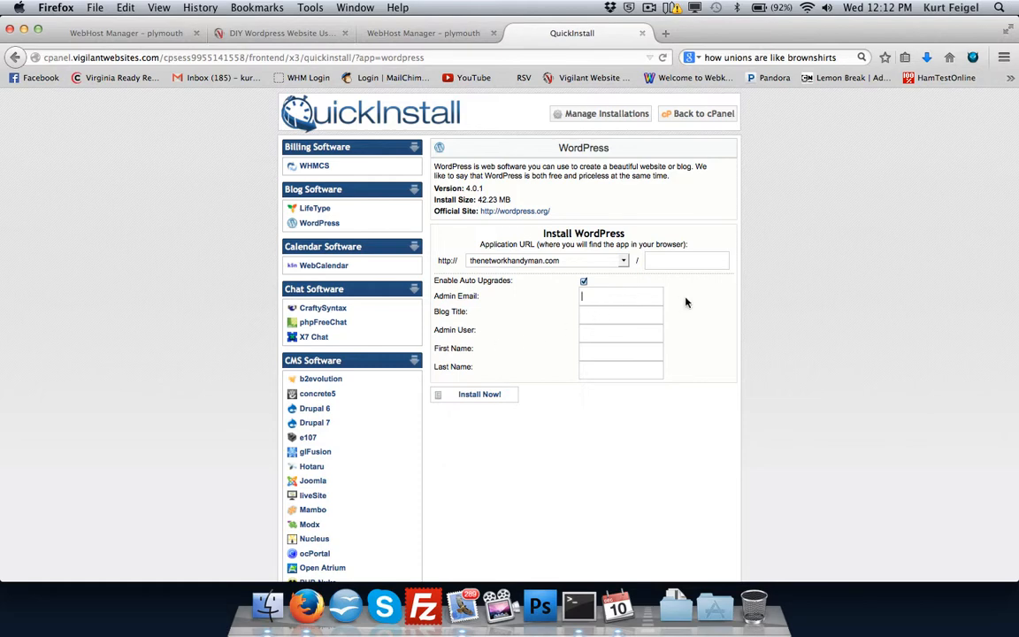
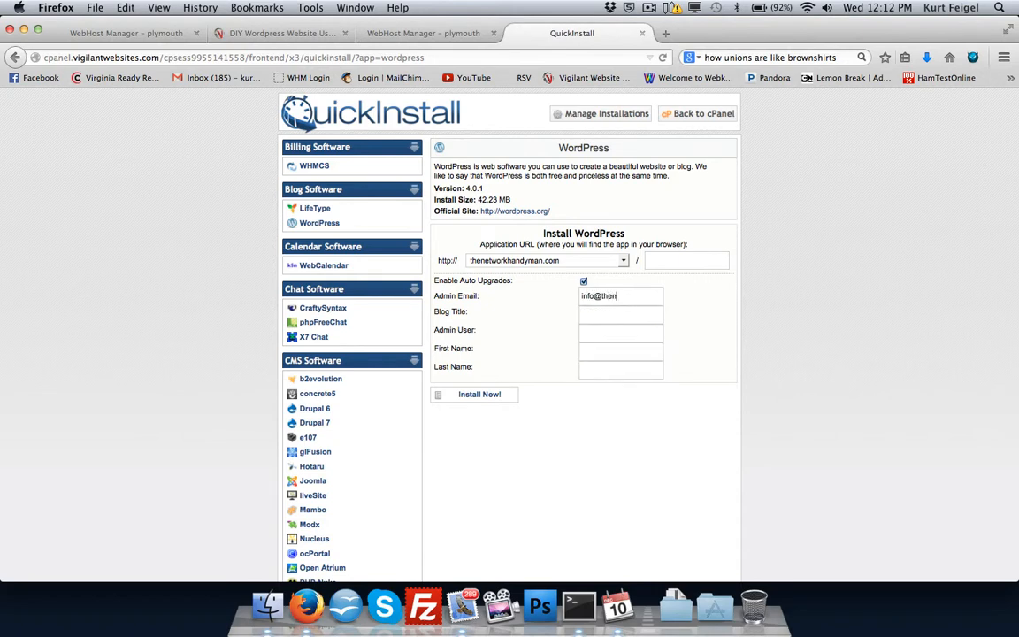
pyautogui.press('Tab')
pyautogui.write('The Network Handyman')
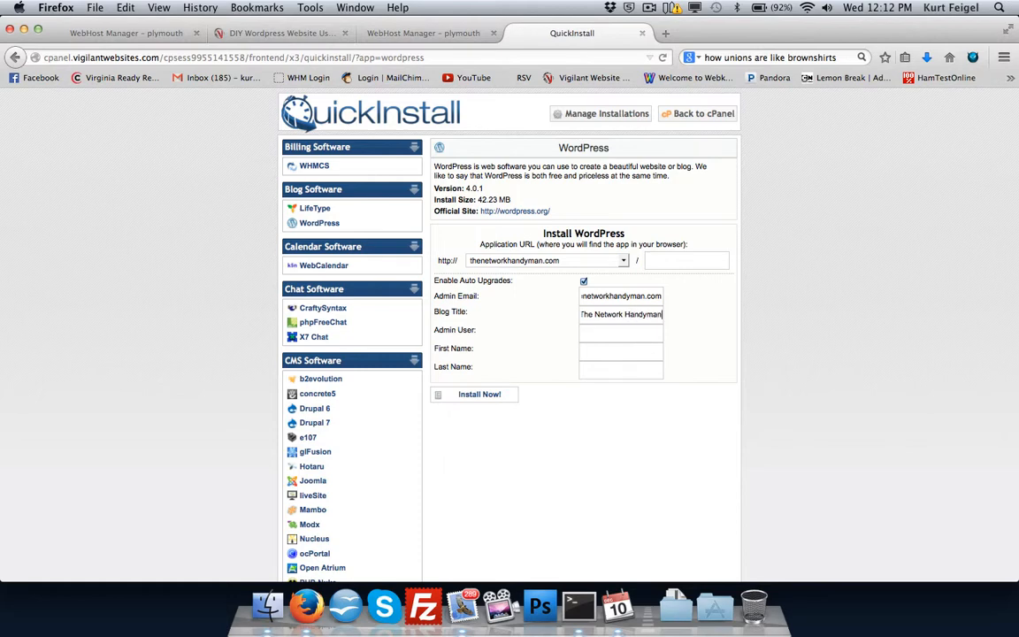
# Set the admin user to theuser, fill in the administrator's first and last names, and run the WordPress installation.
pyautogui.press('Tab')
pyautogui.write('theuser')
pyautogui.write('john')
pyautogui.press('Tab')
pyautogui.write('doe')
pyautogui.click(491, 395)
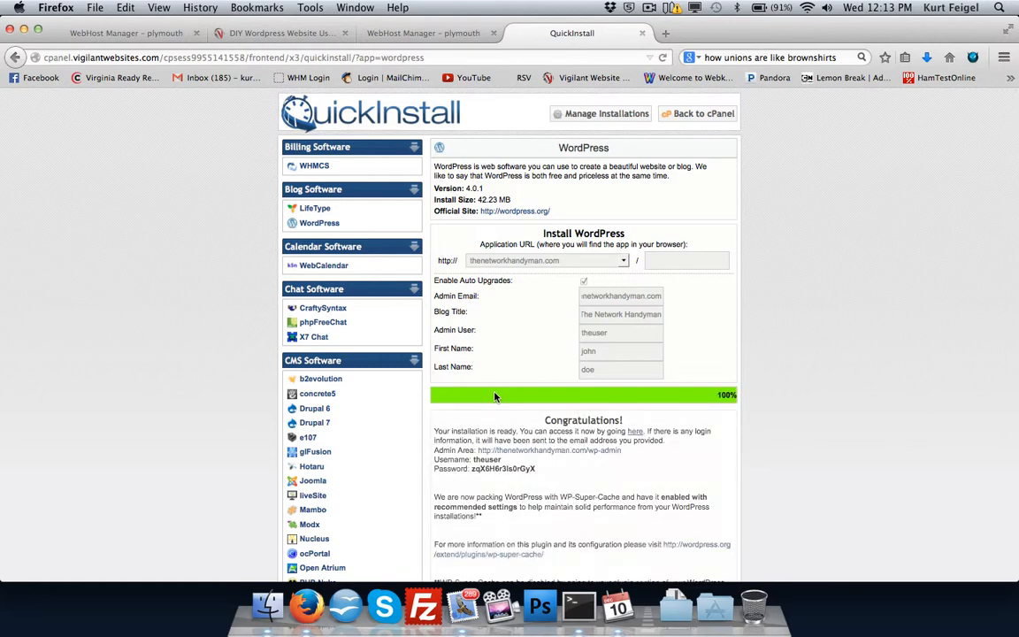
# Open the new site's WordPress admin area and enter theuser as the login username.
pyautogui.scroll(-5, 494, 396)
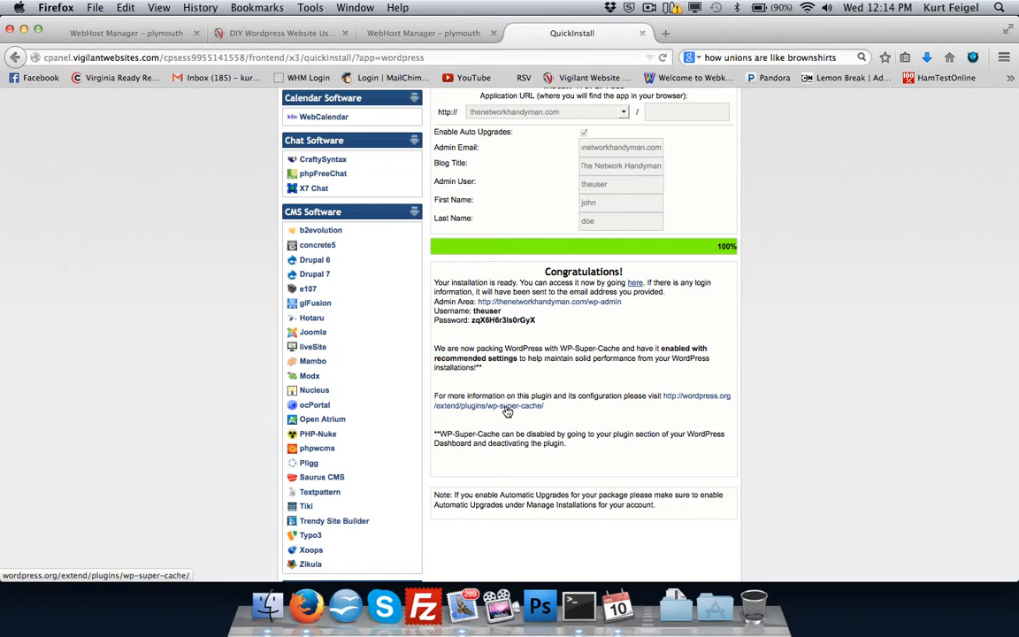
pyautogui.click(522, 303)
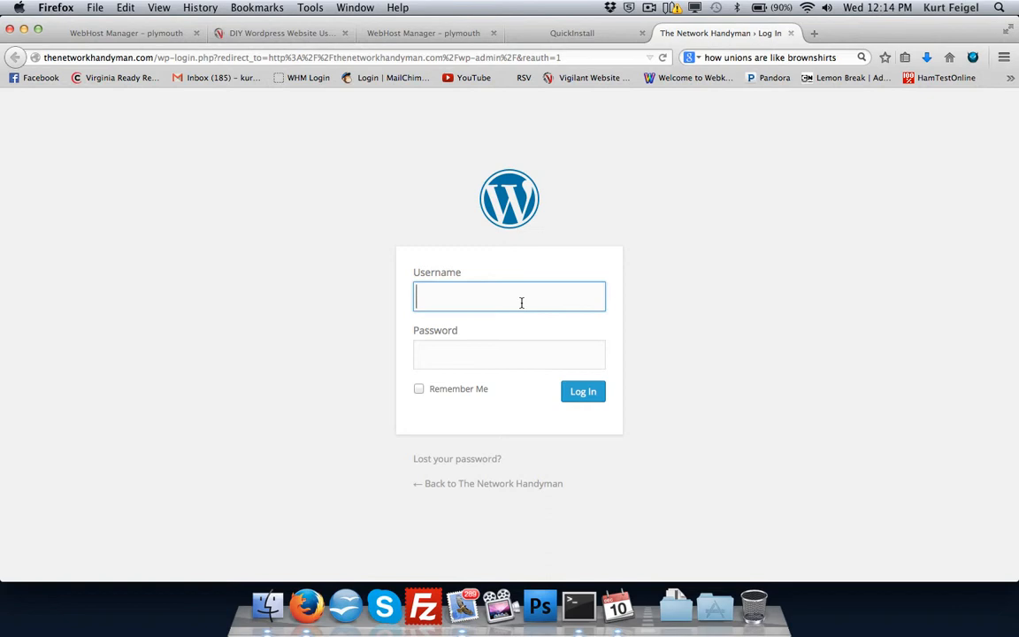
pyautogui.write('theuser')
# Copy the generated password from the QuickInstall confirmation into the WordPress login form's password field and log in.
pyautogui.click(562, 33)
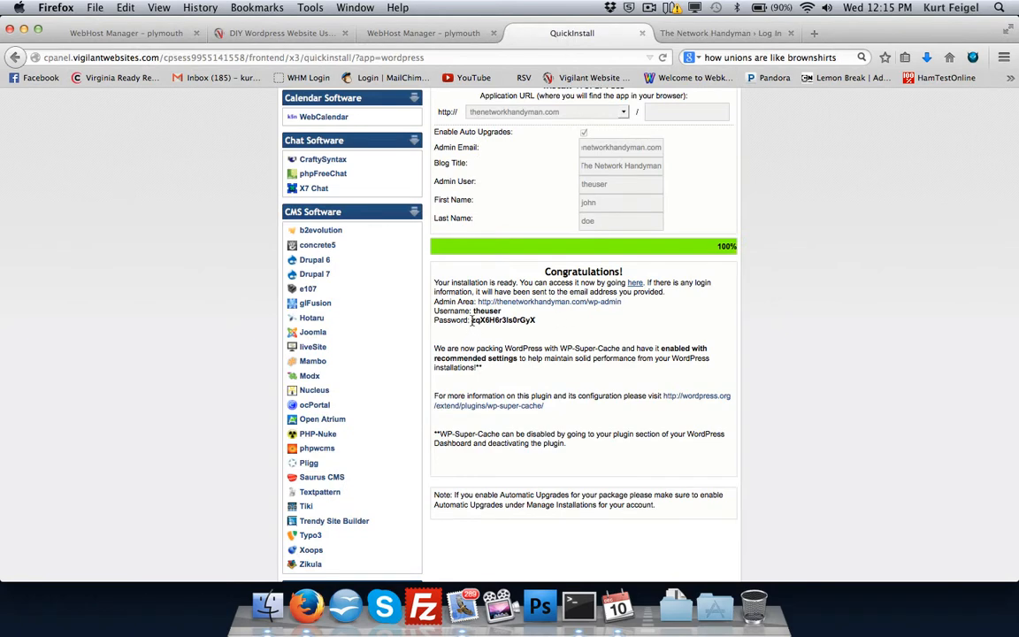
pyautogui.moveTo(472, 320); pyautogui.dragTo(545, 324)
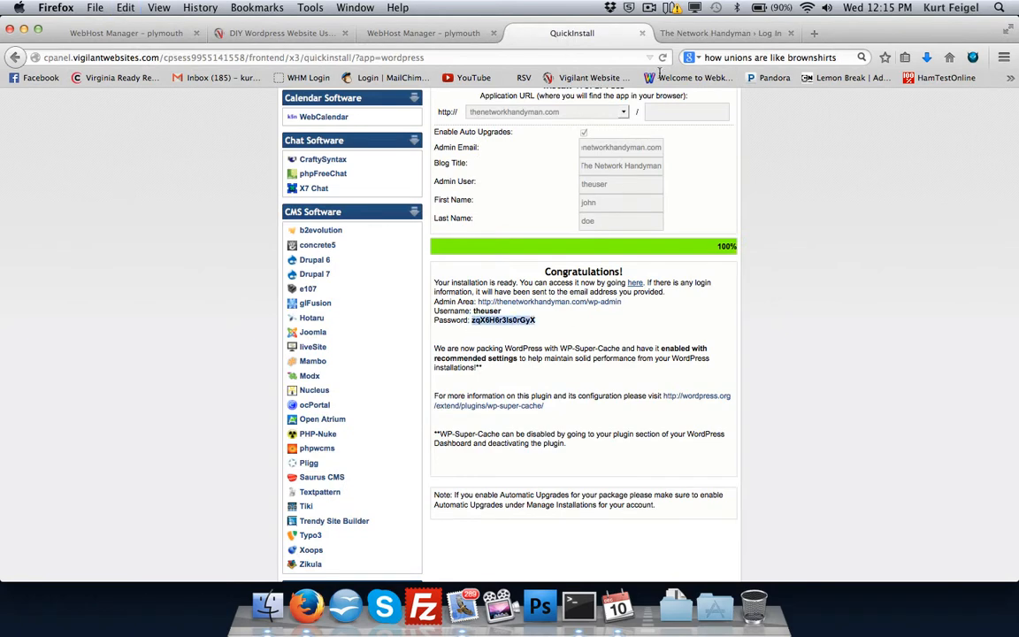
pyautogui.click(712, 33)
pyautogui.click(477, 352)
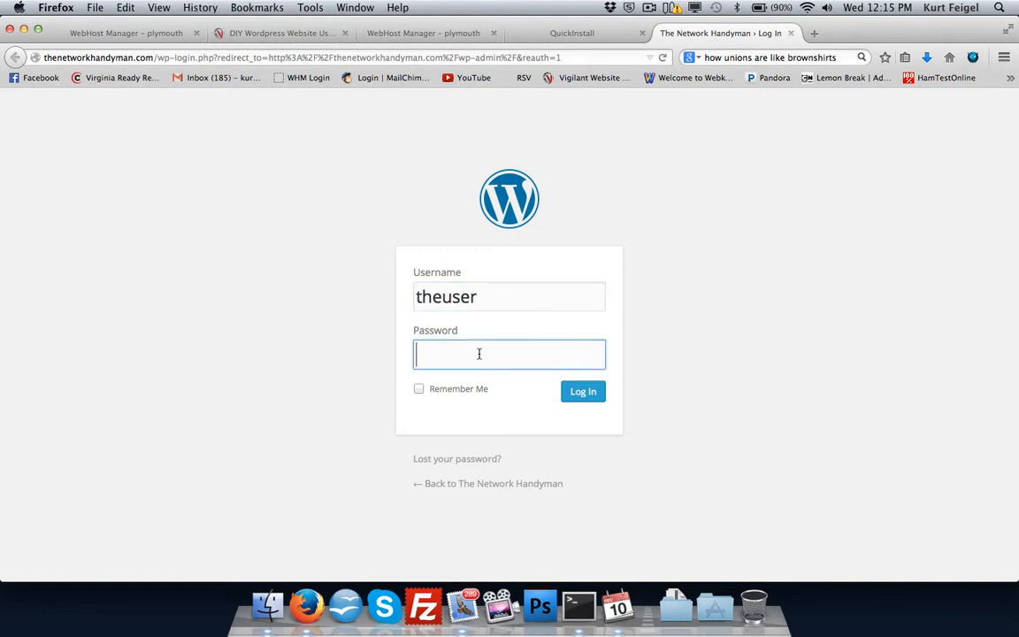
pyautogui.press('super+v')
pyautogui.click(583, 390)
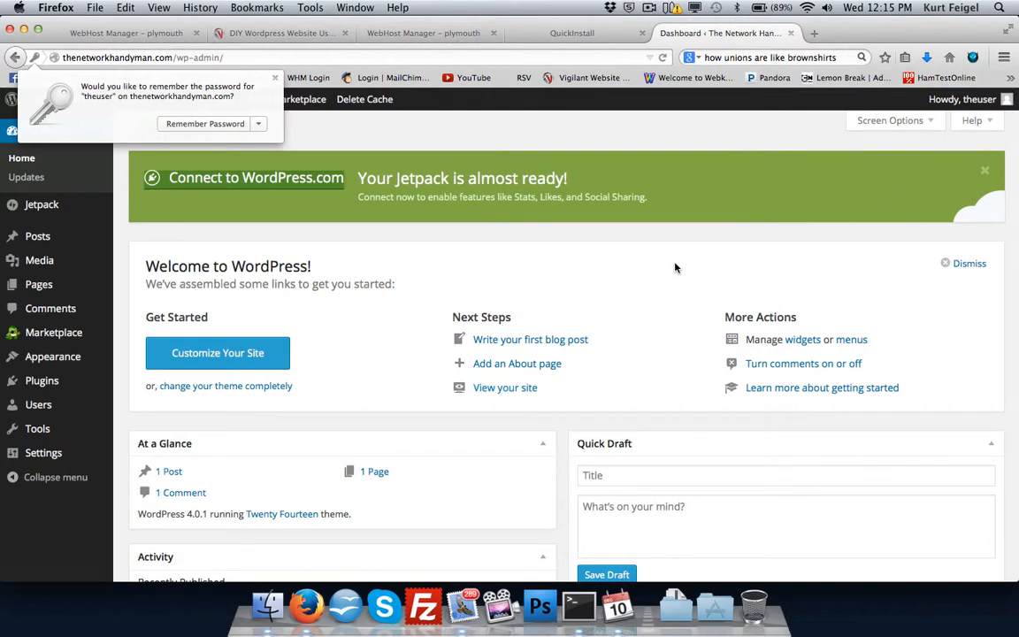
# Filter the installed plugins to the active ones and bulk-deactivate all of them.
pyautogui.moveTo(80, 335)
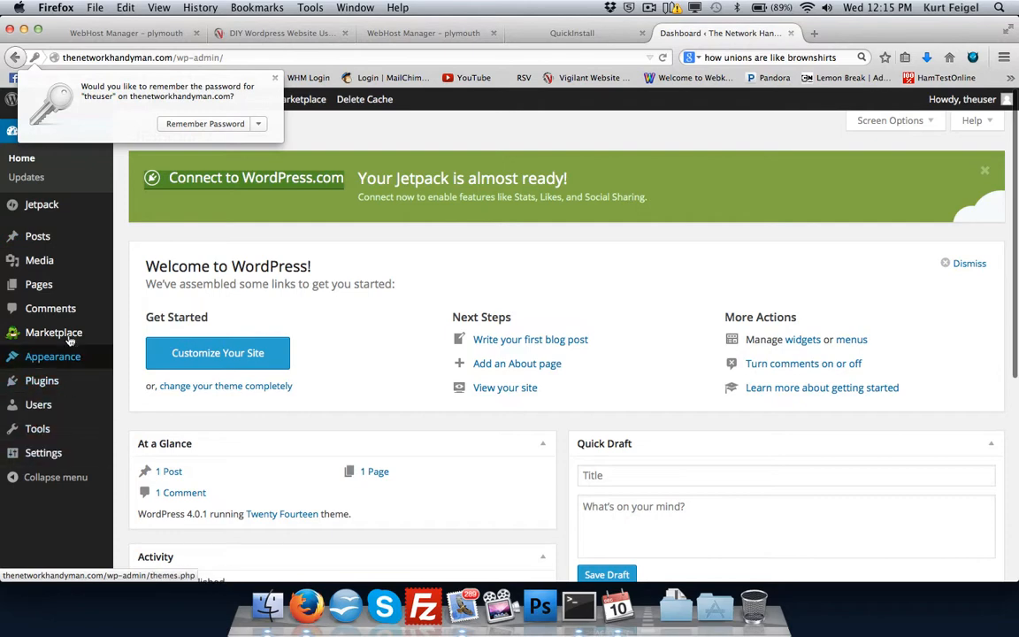
pyautogui.click(52, 382)
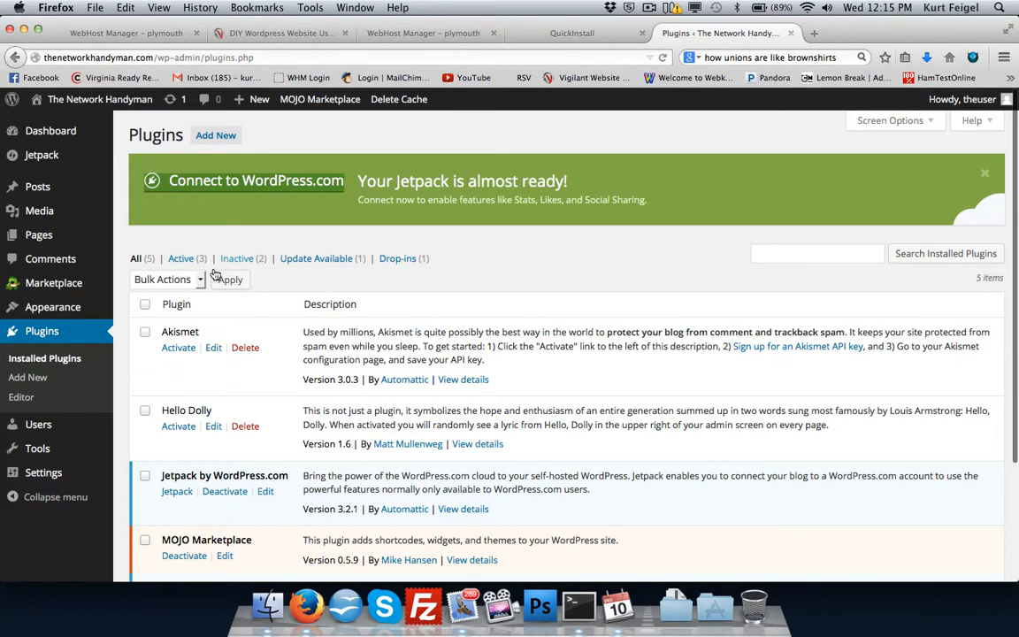
pyautogui.click(181, 259)
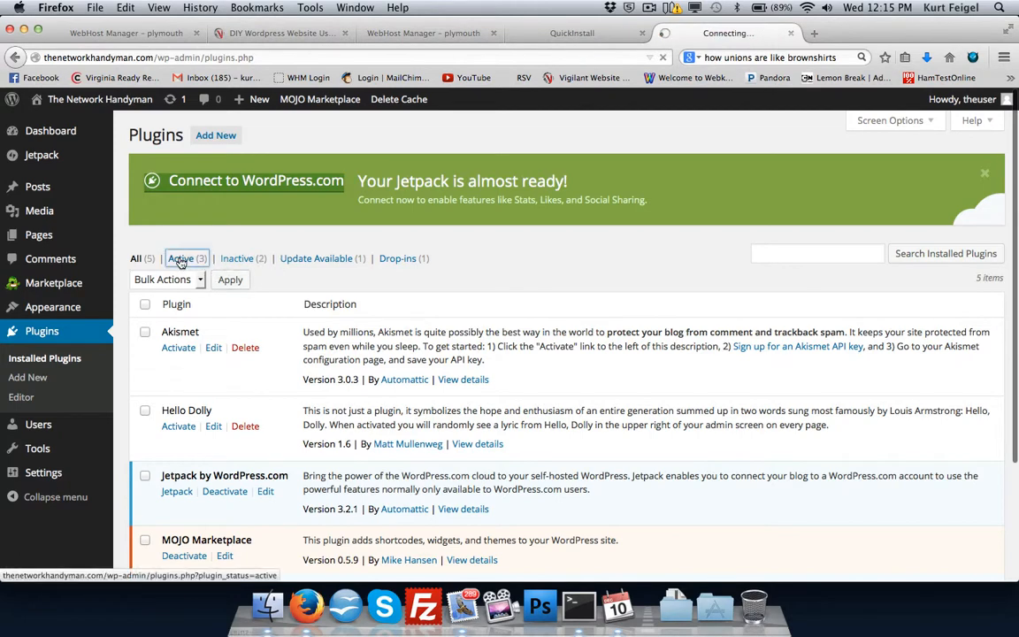
pyautogui.click(145, 304)
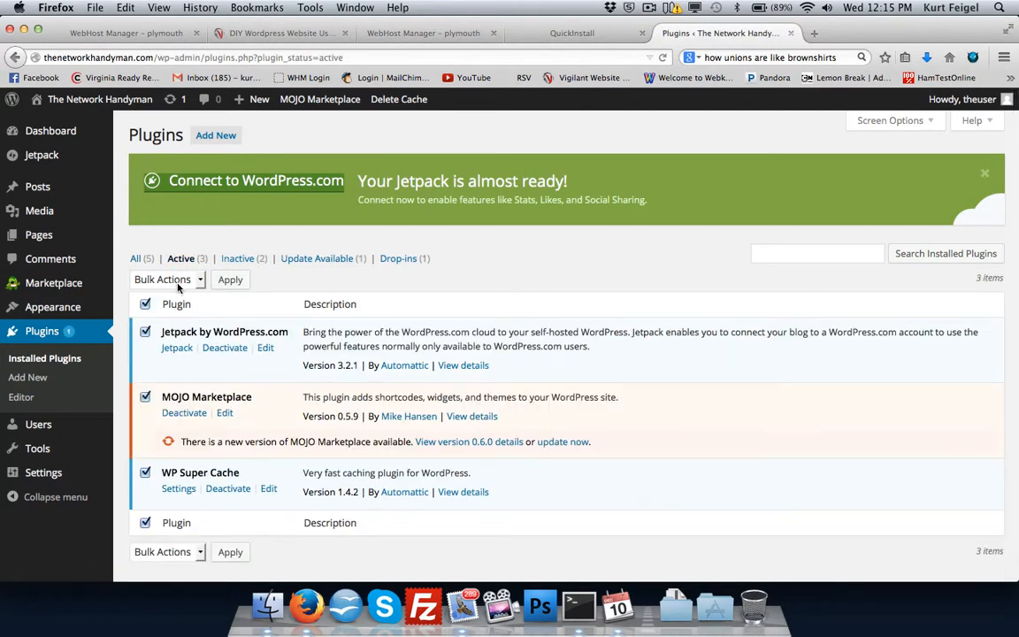
pyautogui.click(178, 285)
pyautogui.click(156, 309)
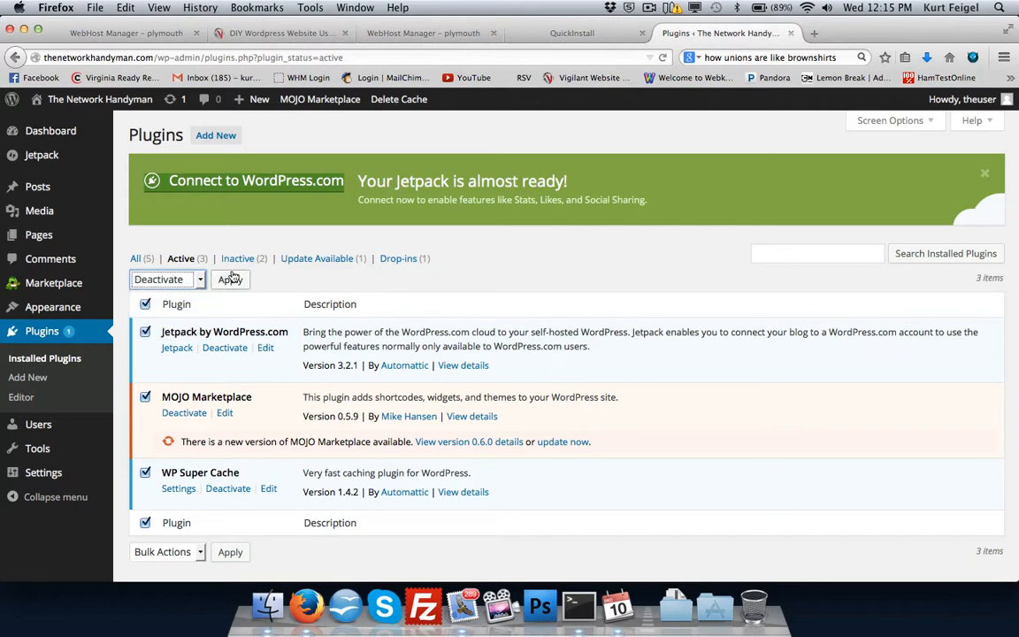
pyautogui.click(231, 279)
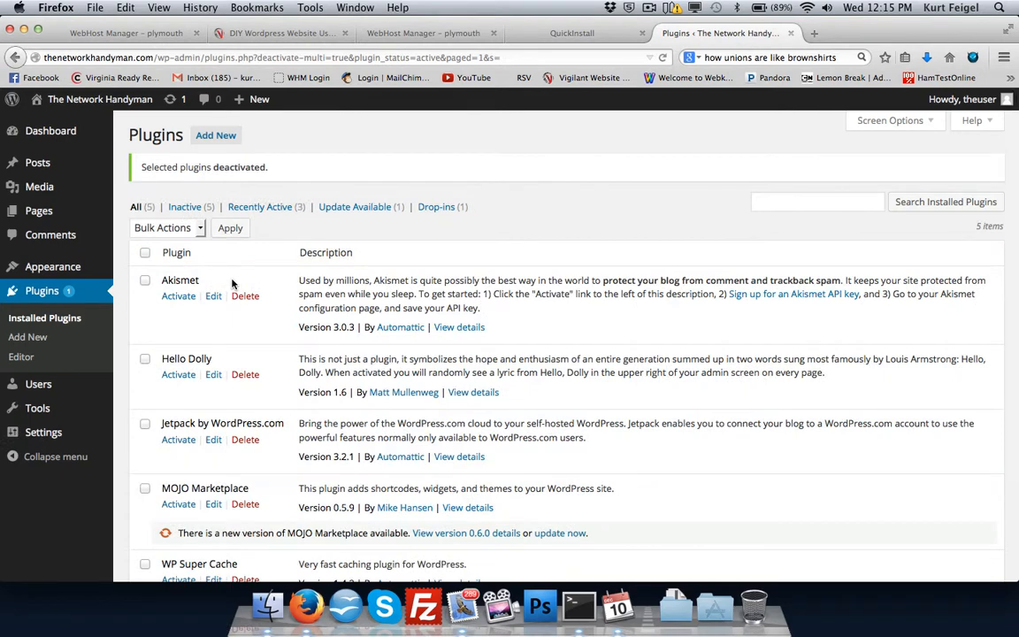
# Go to adding a new plugin and search the plugin directory for "under construction".
pyautogui.scroll(-3, 232, 283)
pyautogui.scroll(3, 232, 310)
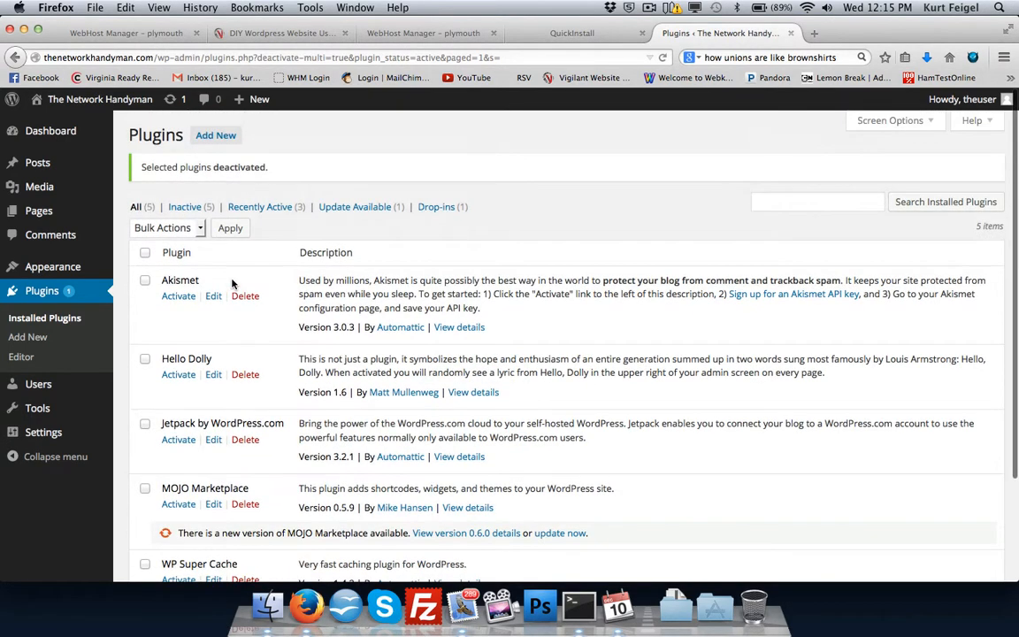
pyautogui.click(218, 137)
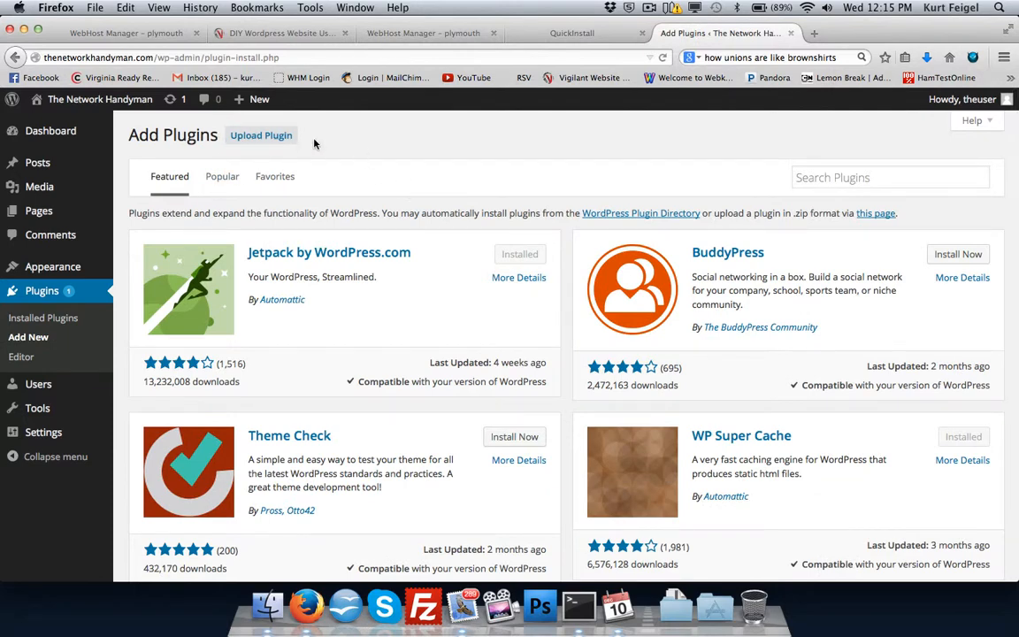
pyautogui.click(878, 185)
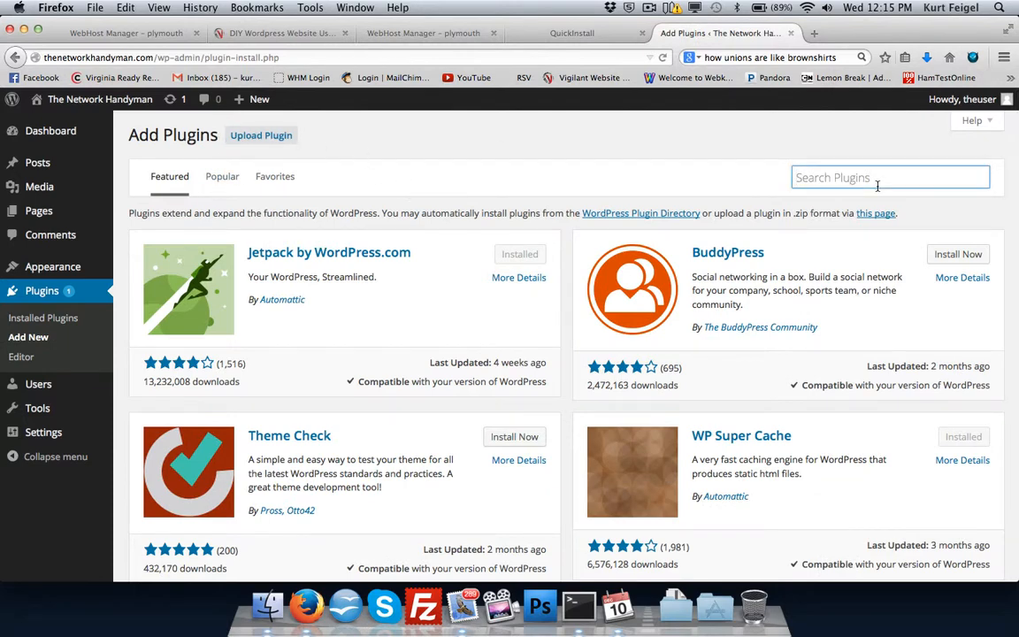
pyautogui.write('und')
pyautogui.press('Down')
pyautogui.press('Return')
pyautogui.press('Return')
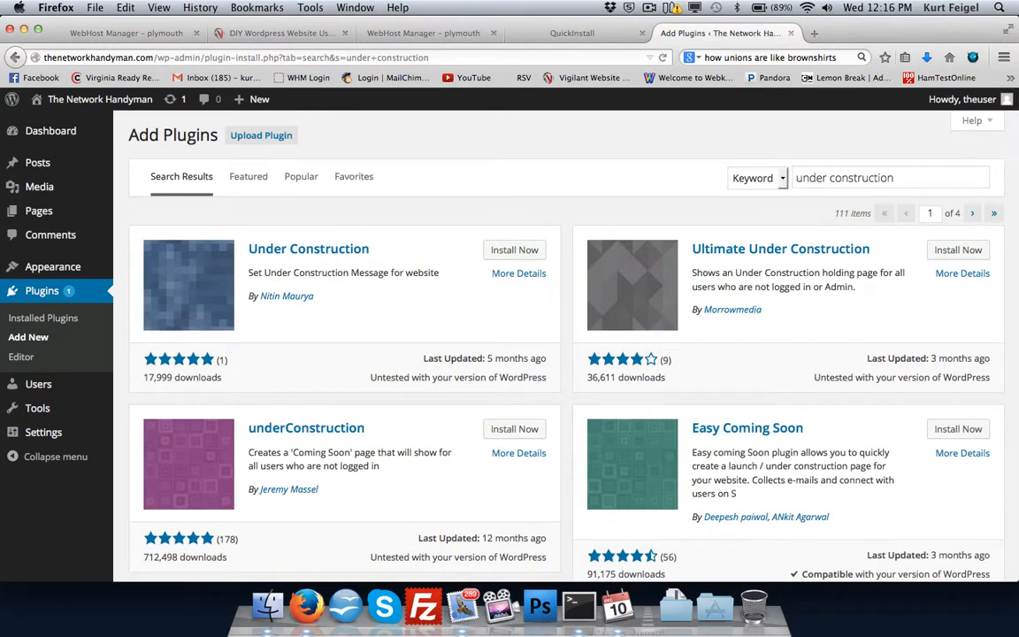
# Install the underConstruction plugin that creates a 'Coming Soon' page, and activate it.
pyautogui.scroll(-3, 712, 371)
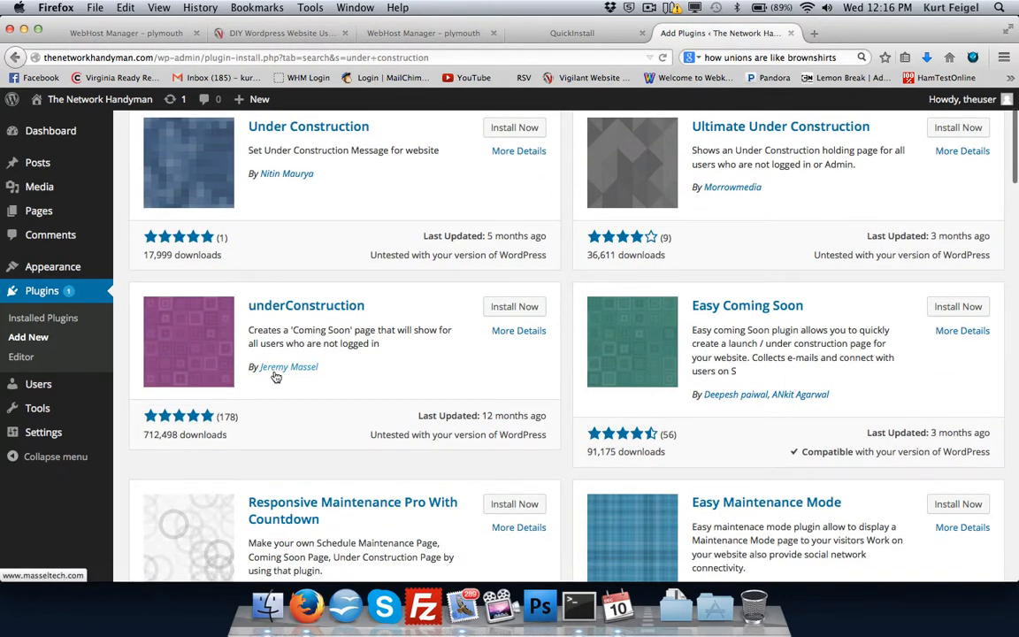
pyautogui.click(522, 308)
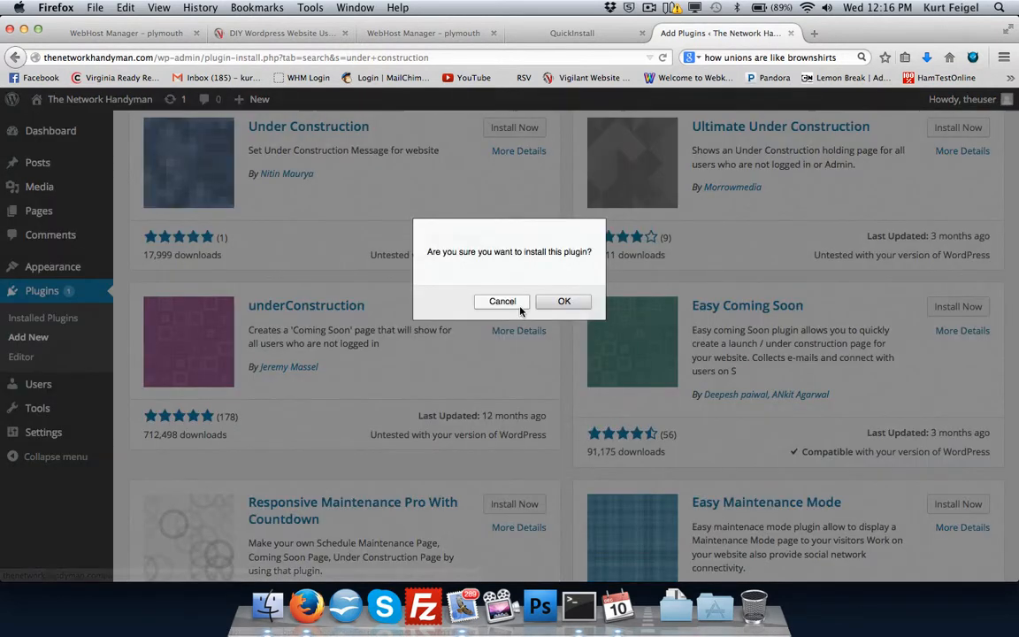
pyautogui.click(561, 301)
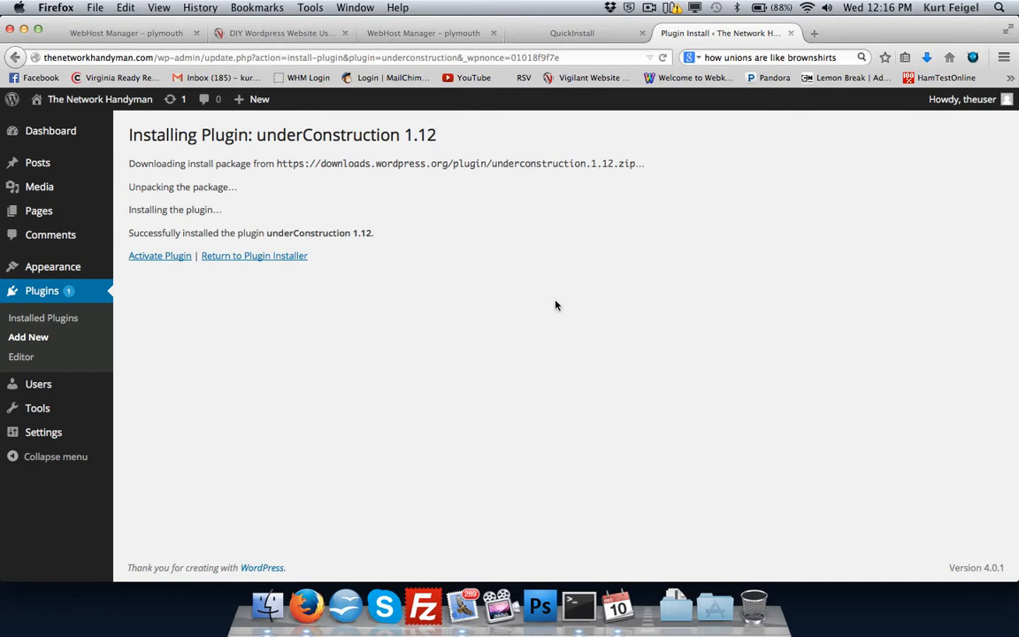
pyautogui.click(161, 256)
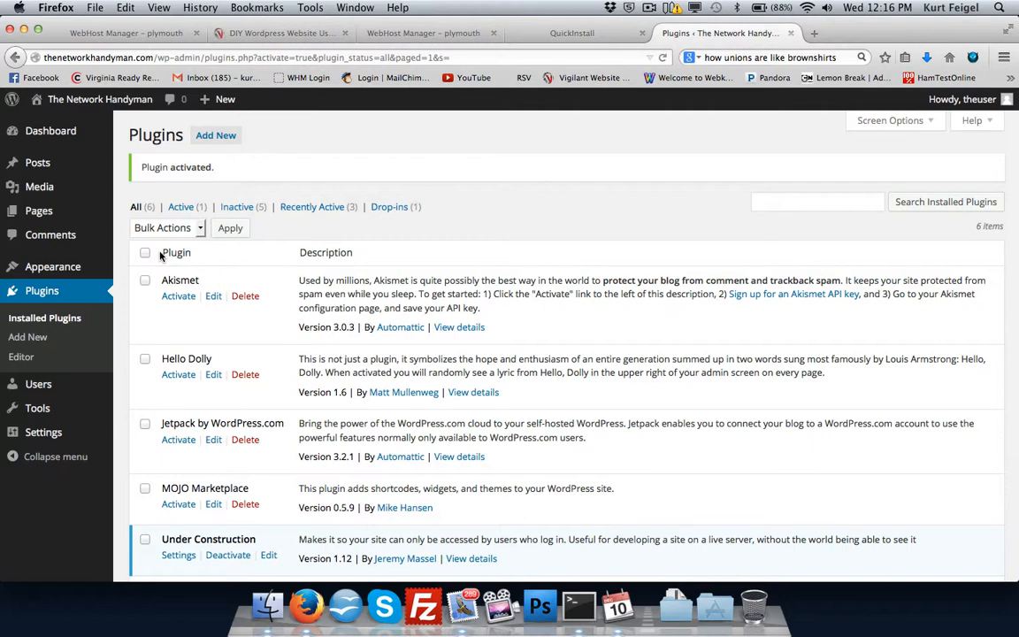
# Turn Under Construction on in the plugin's settings and save the changes.
pyautogui.scroll(-3, 155, 246)
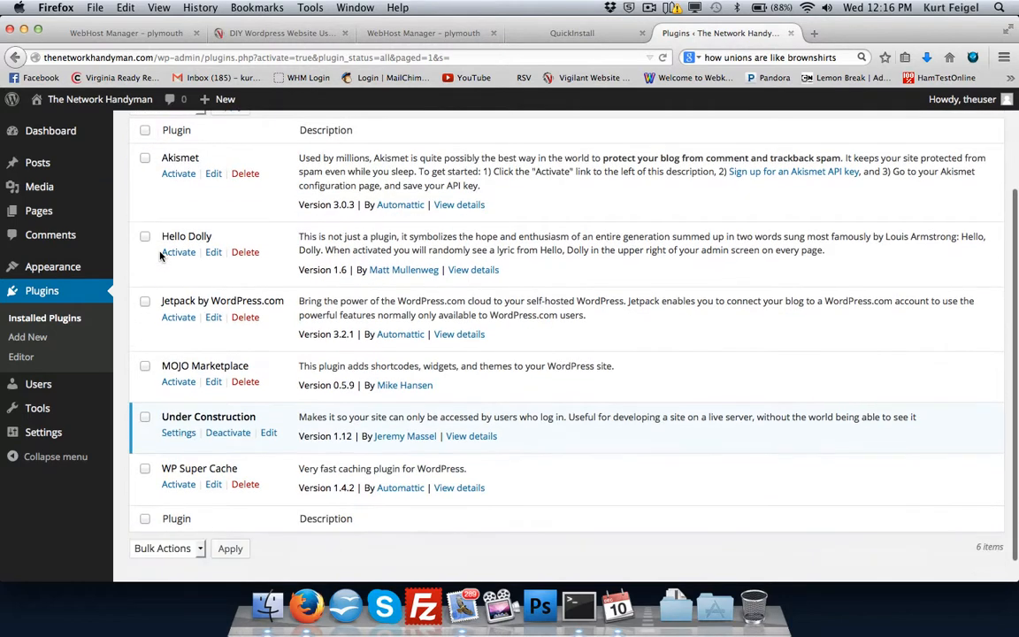
pyautogui.click(182, 434)
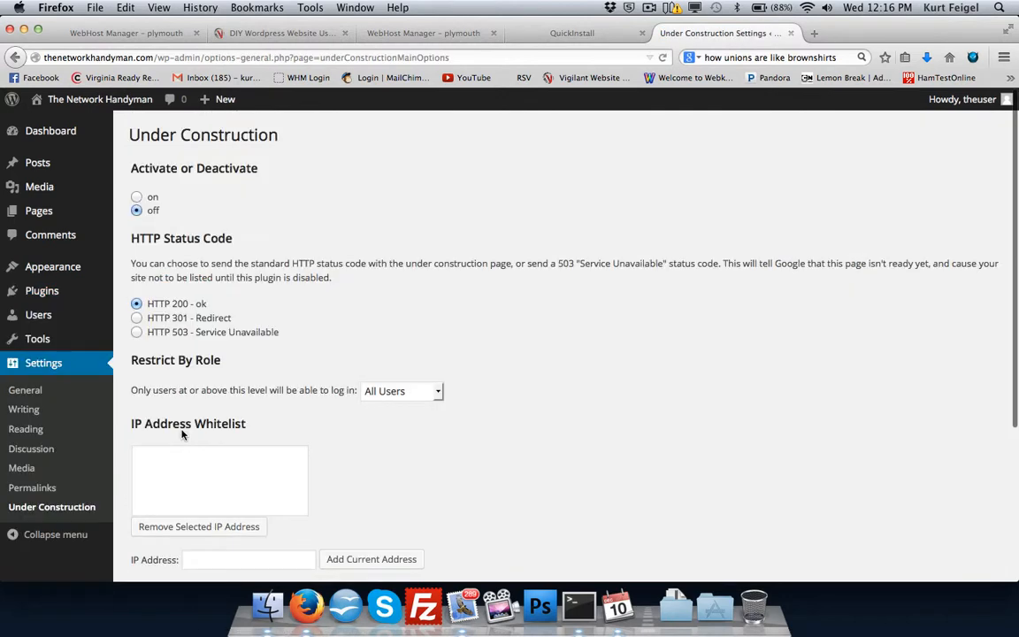
pyautogui.click(136, 196)
pyautogui.scroll(-5, 152, 556)
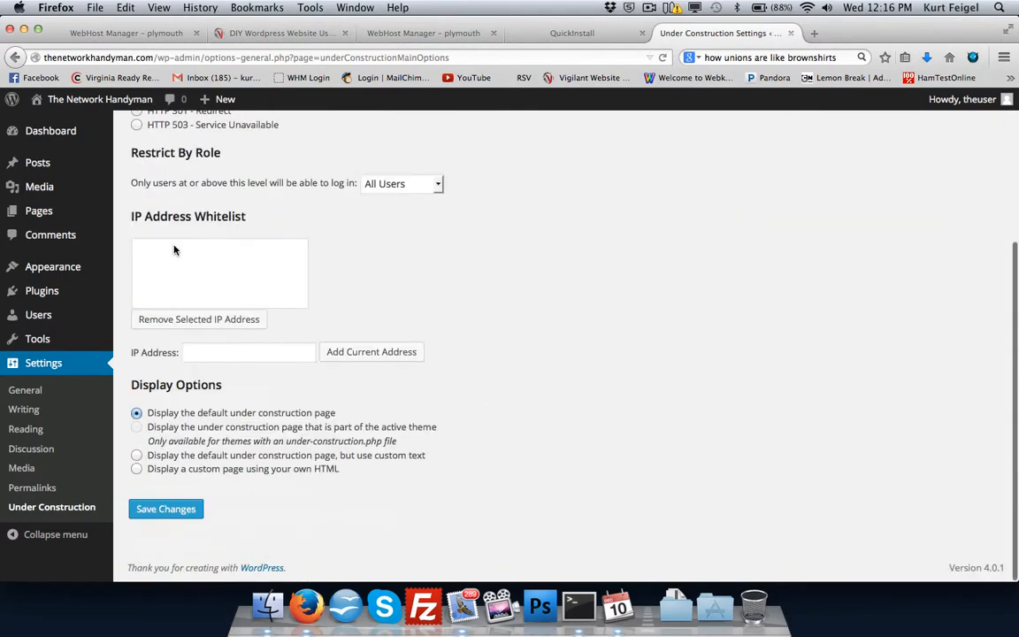
pyautogui.click(168, 508)
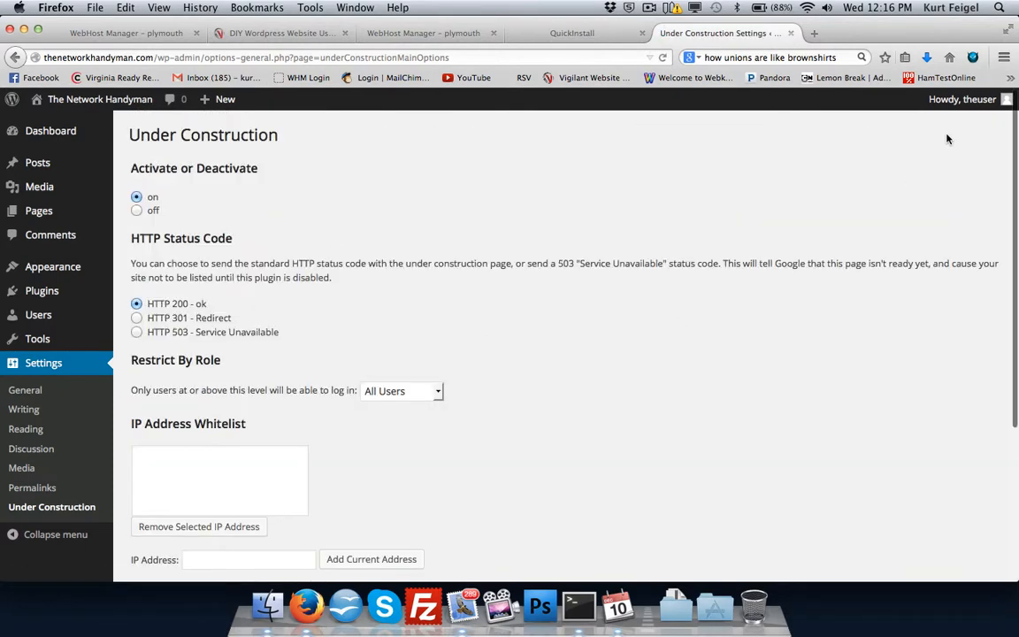
# Log out of the WordPress admin account.
pyautogui.moveTo(964, 99)
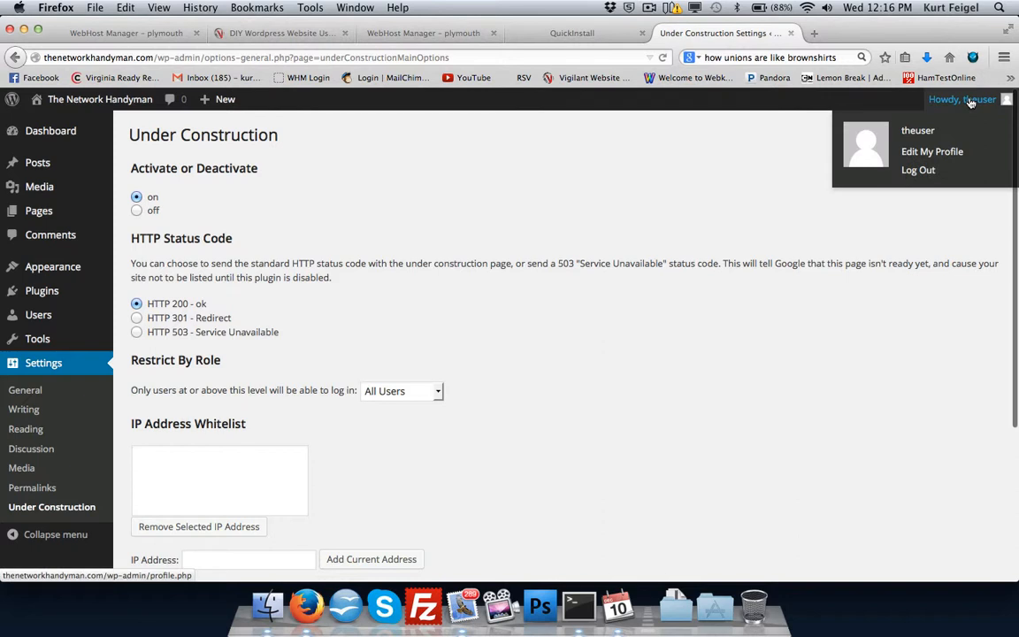
pyautogui.click(916, 169)
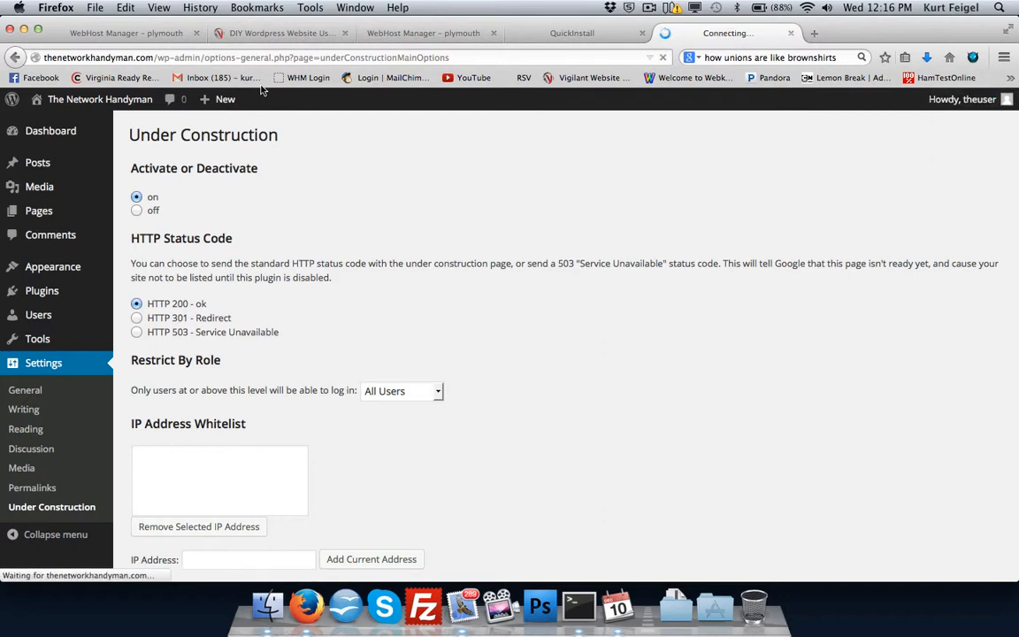
# Load the home page of thenetworkhandyman.com to check the under construction page as a logged-out visitor.
pyautogui.moveTo(156, 57); pyautogui.dragTo(276, 58)
pyautogui.press('BackSpace')
pyautogui.press('Return')
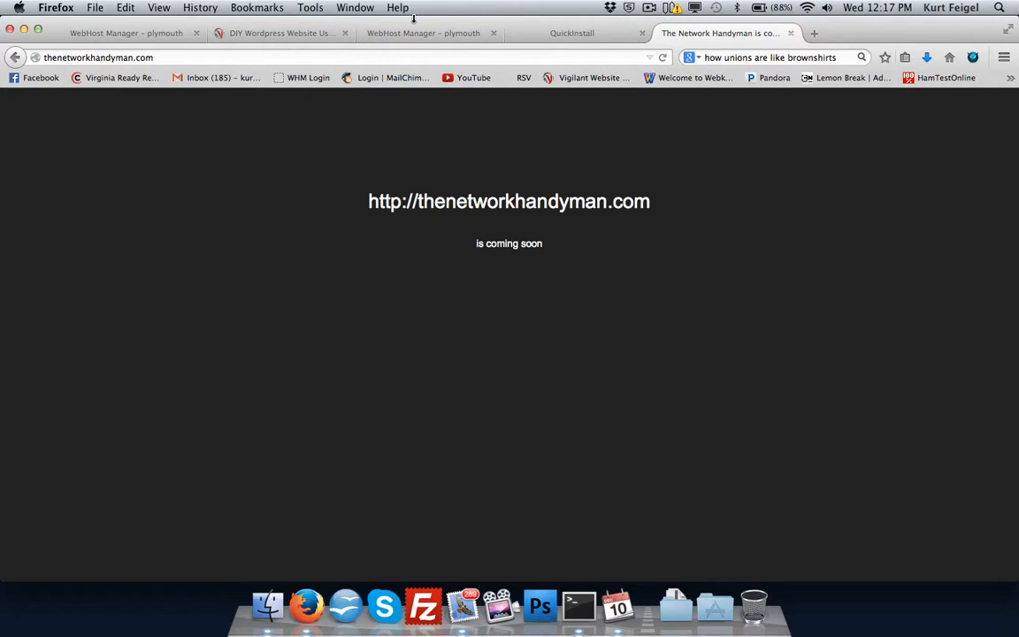
# Return to QuickInstall and open the admin password settings of the thenetworkhandyman.com WordPress installation under Manage Installations.
pyautogui.click(522, 34)
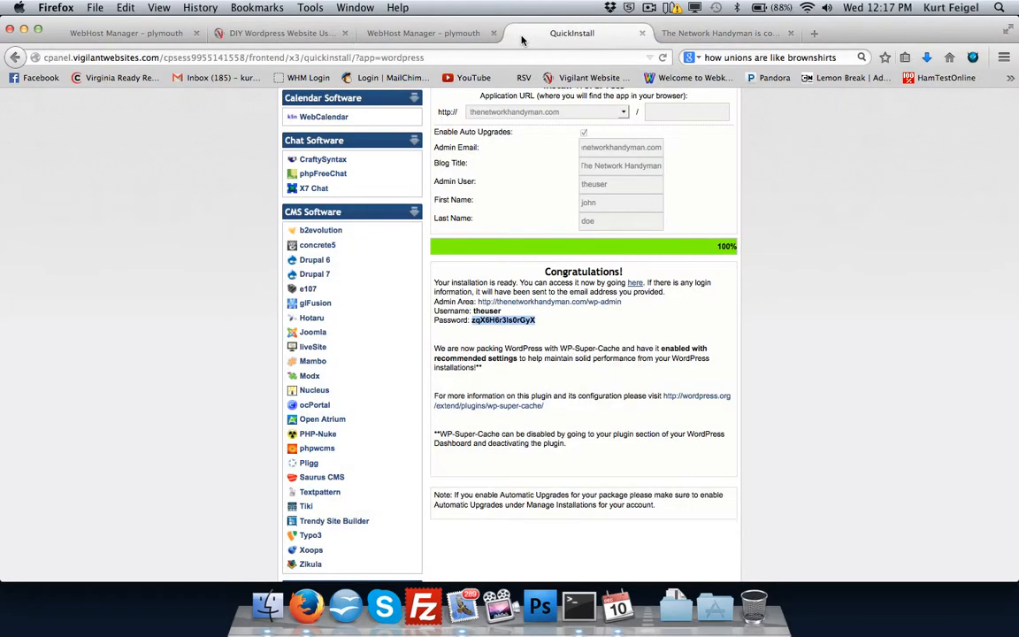
pyautogui.scroll(3, 538, 220)
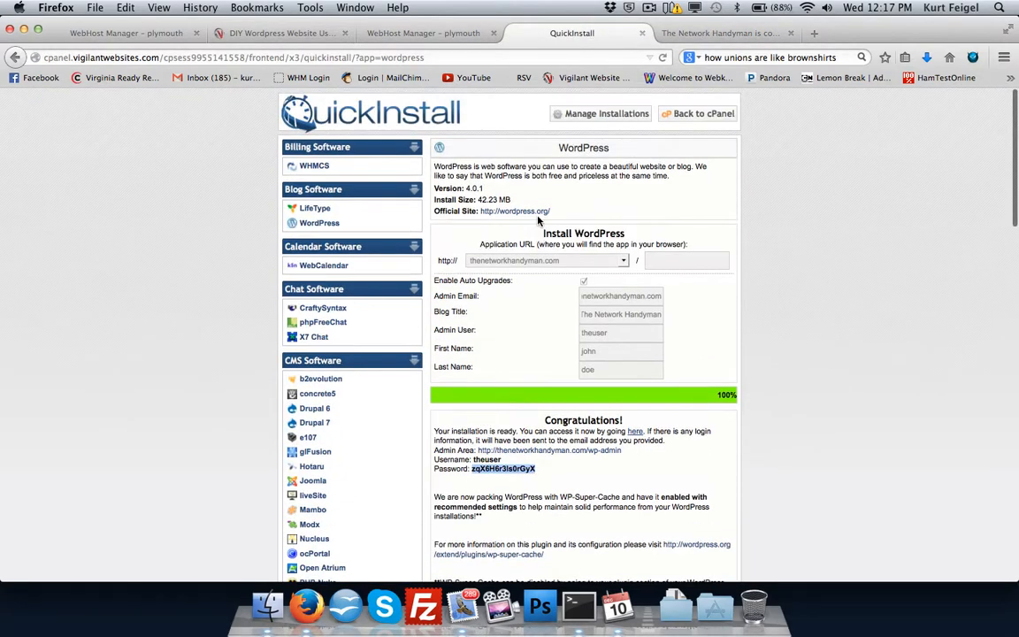
pyautogui.click(621, 117)
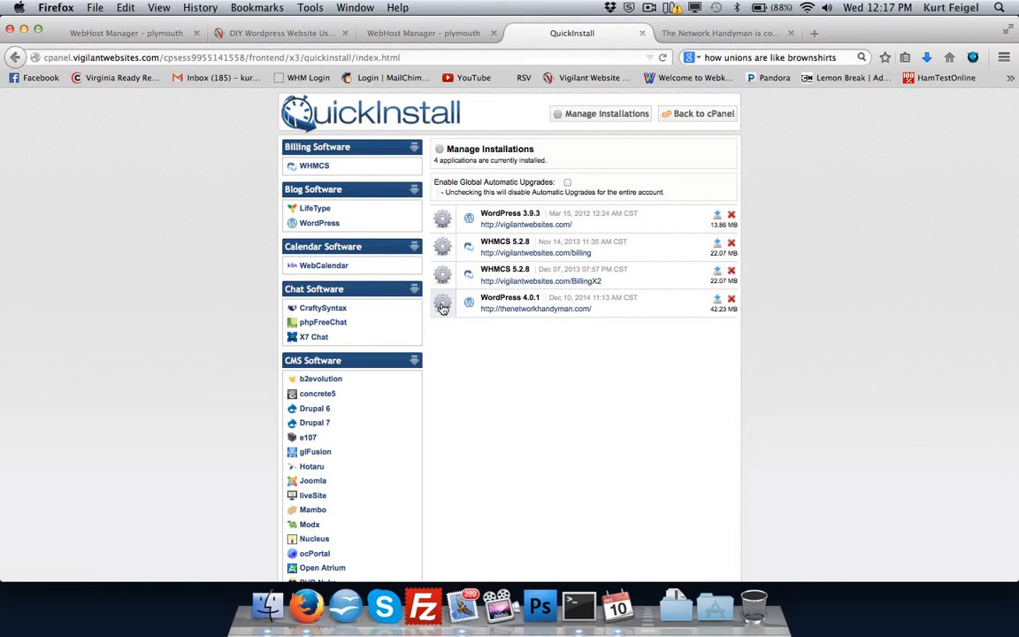
pyautogui.click(442, 304)
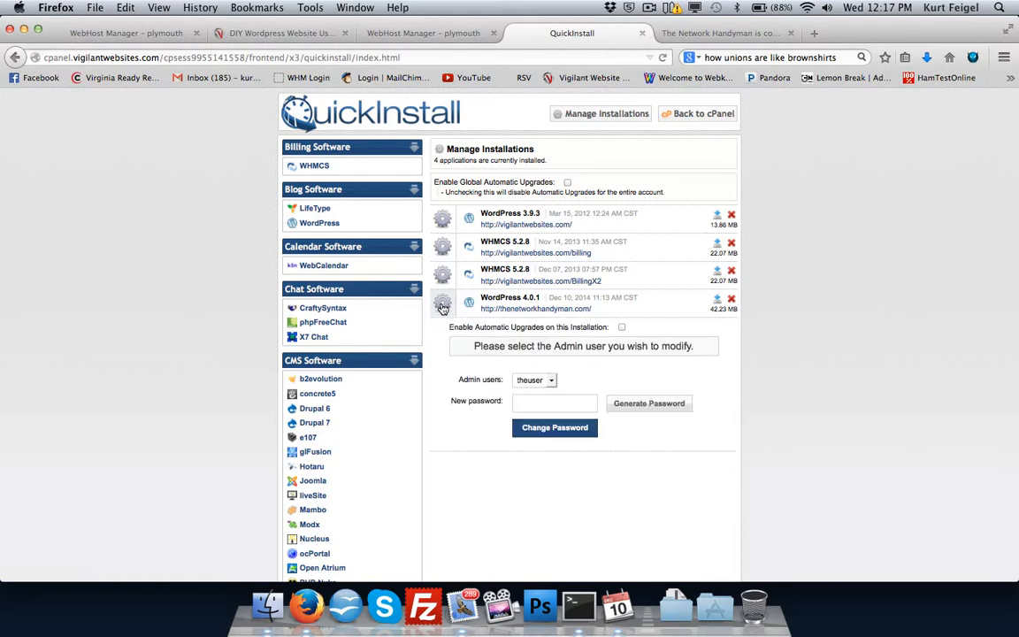
# Generate a random new password for the WordPress admin user without applying the change.
pyautogui.click(545, 405)
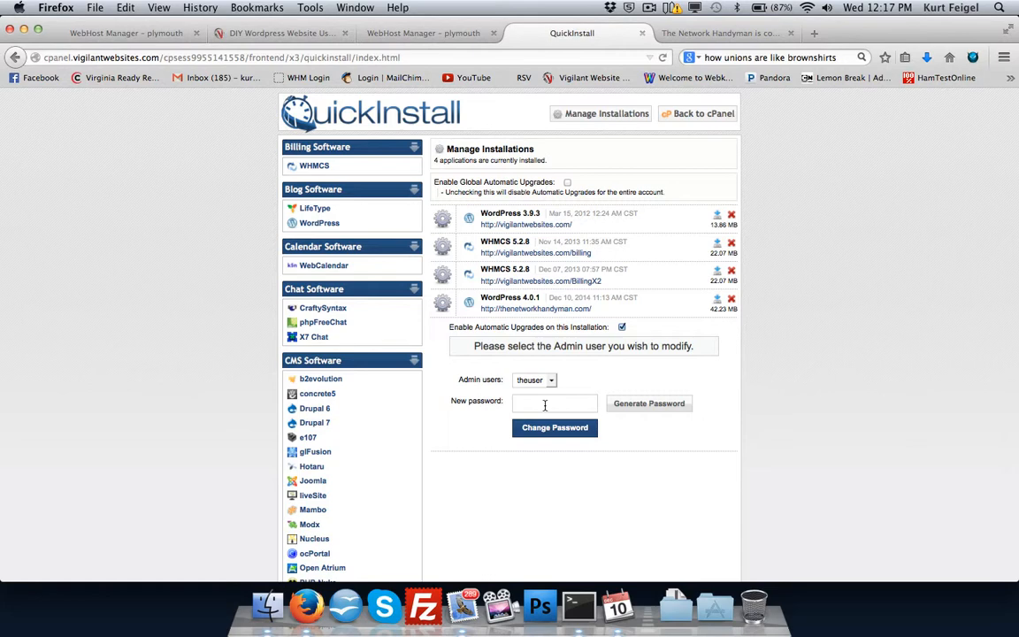
pyautogui.click(633, 409)
pyautogui.click(633, 409)
pyautogui.click(633, 408)
pyautogui.click(633, 408)
pyautogui.click(672, 35)
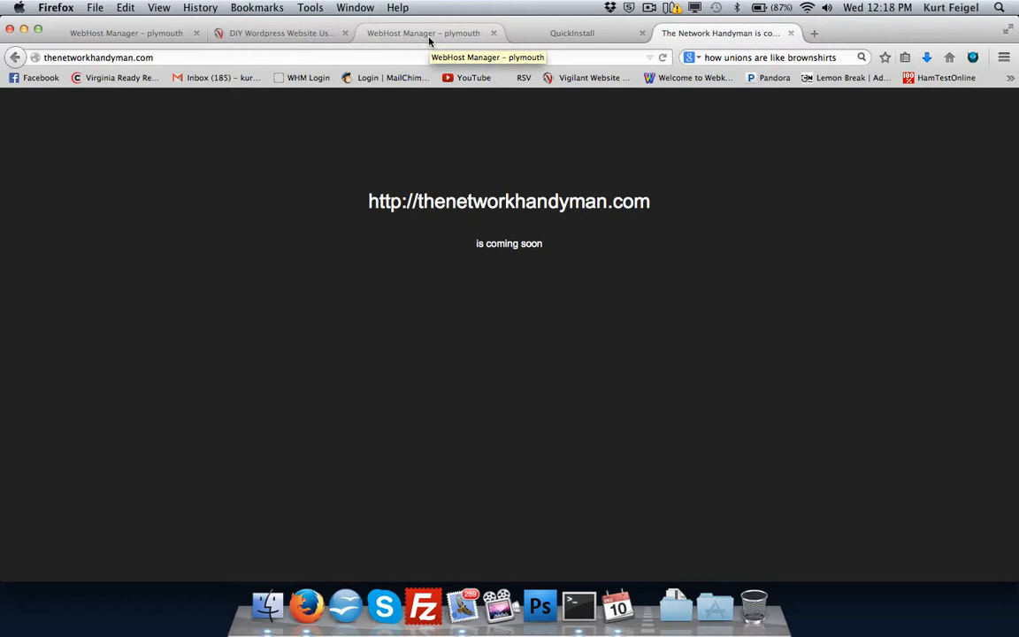
pyautogui.click(519, 35)
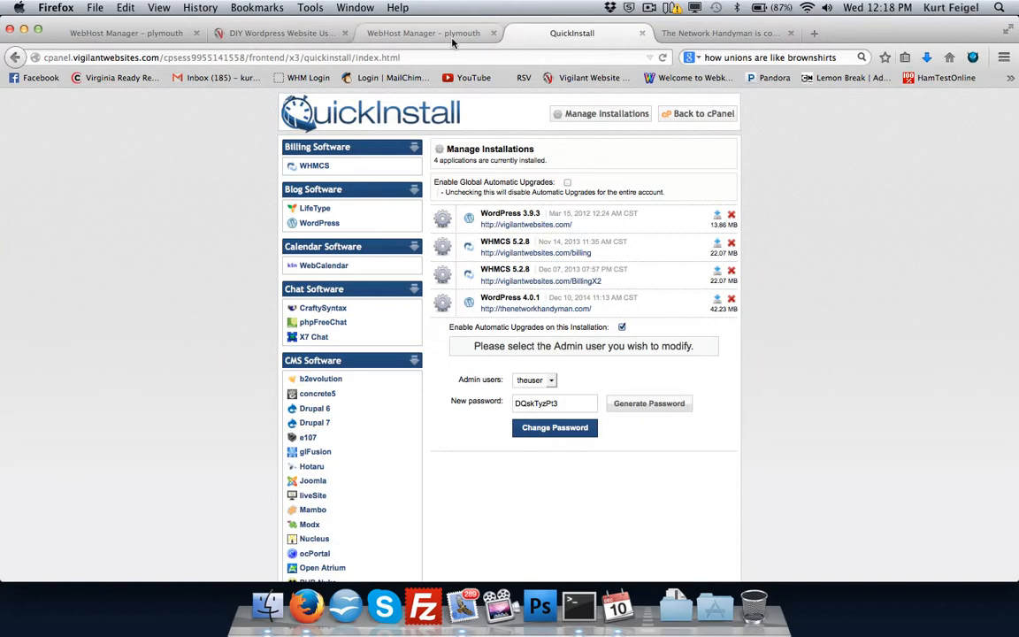
pyautogui.click(716, 33)
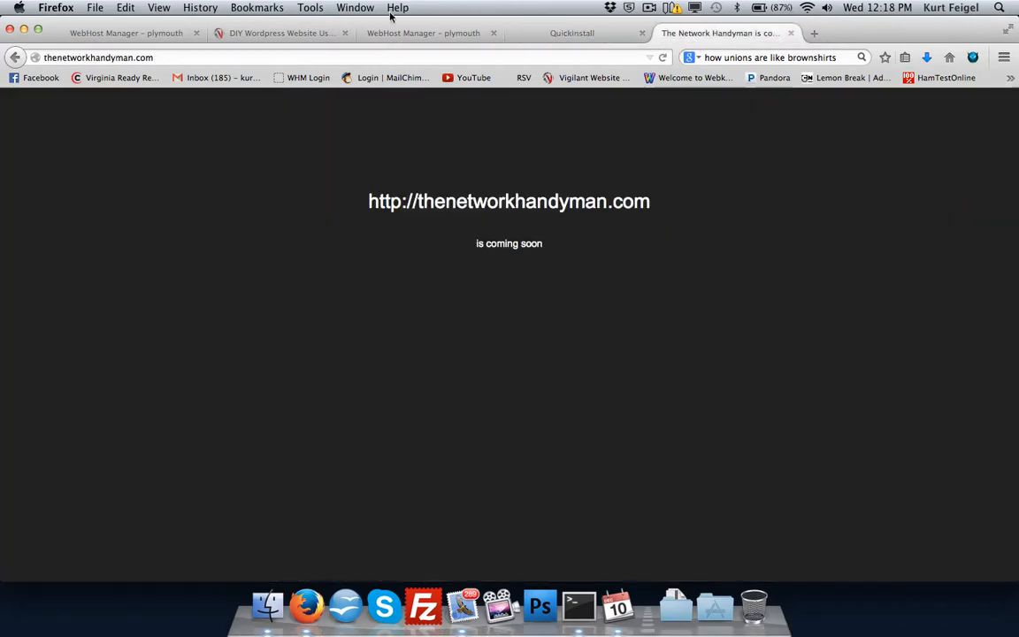
# Go back to the DIY WordPress website blog post and review its closing instructions on passwords, logging in and the under construction plugin.
pyautogui.click(269, 33)
pyautogui.scroll(-5, 468, 247)
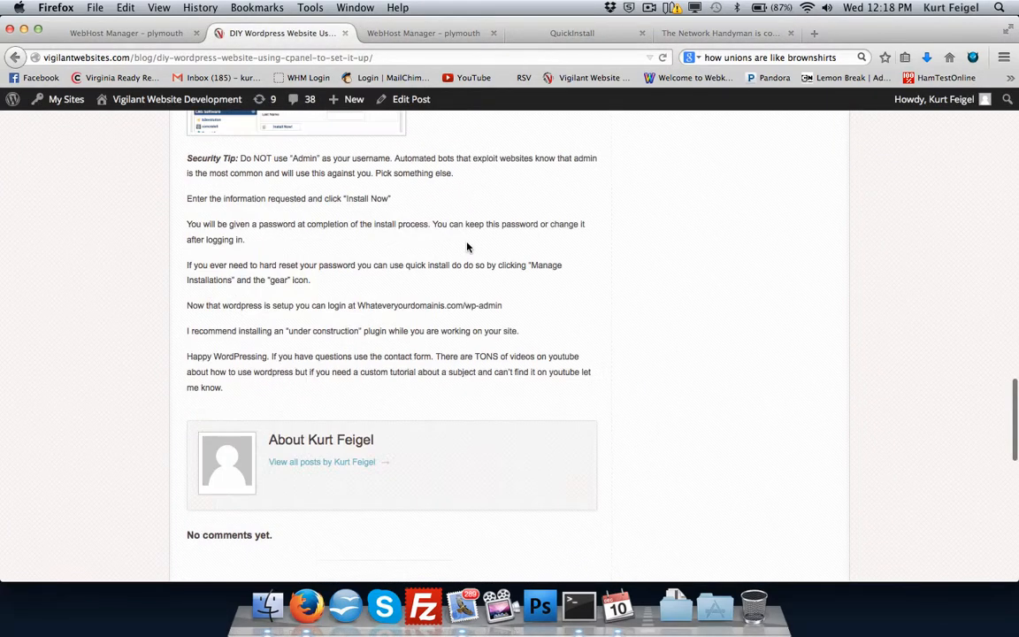
pyautogui.scroll(-3, 468, 248)
pyautogui.scroll(6, 468, 248)
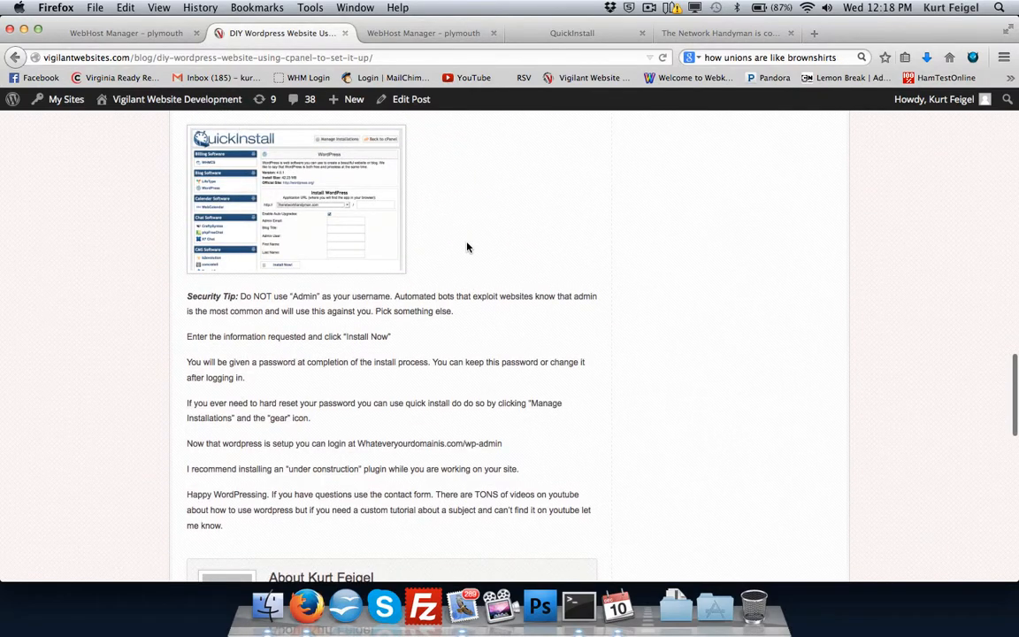